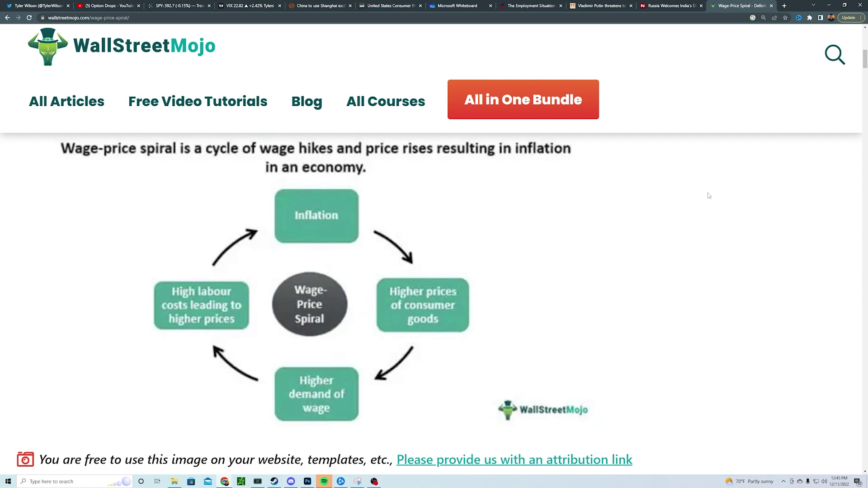
- Underline 50pt and 25pt in black ink in the whiteboard inflation notes
{"action": "left_click", "coordinate": [465, 5]}
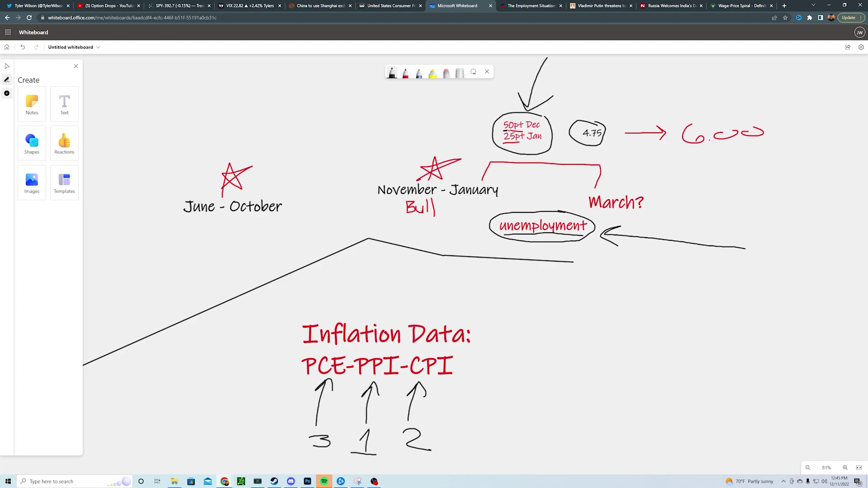
{"action": "left_click_drag", "start_coordinate": [506, 129], "coordinate": [526, 131]}
{"action": "left_click_drag", "start_coordinate": [504, 143], "coordinate": [517, 143]}
- Circle CPI and PPI in black ink
{"action": "mouse_move", "coordinate": [430, 350]}
{"action": "left_mouse_down"}
{"action": "mouse_move", "coordinate": [407, 356]}
{"action": "mouse_move", "coordinate": [409, 372]}
{"action": "mouse_move", "coordinate": [431, 385]}
{"action": "mouse_move", "coordinate": [455, 357]}
{"action": "mouse_move", "coordinate": [435, 352]}
{"action": "left_mouse_up"}
{"action": "right_click", "coordinate": [356, 357]}
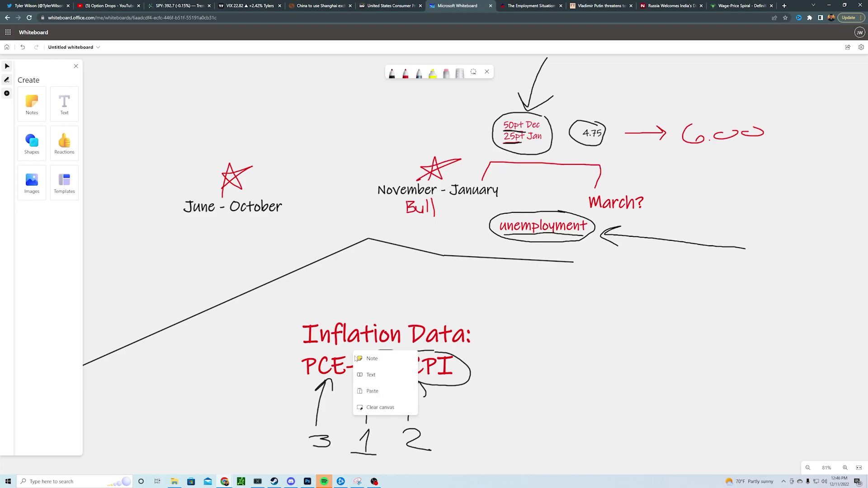
{"action": "left_click", "coordinate": [381, 350]}
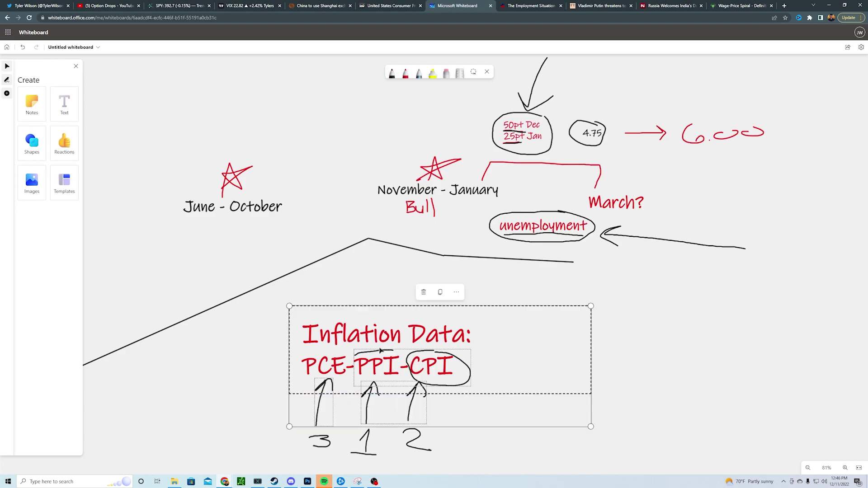
{"action": "left_click", "coordinate": [242, 352]}
{"action": "left_click", "coordinate": [392, 73]}
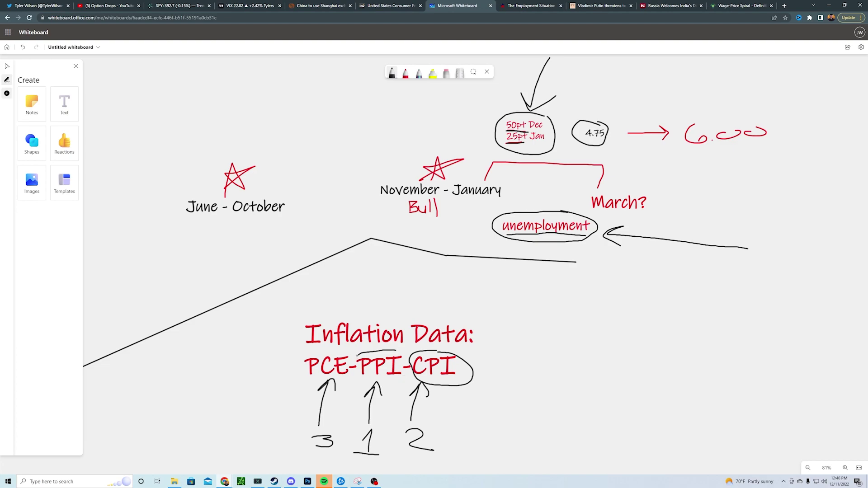
{"action": "mouse_move", "coordinate": [356, 358]}
{"action": "left_mouse_down"}
{"action": "mouse_move", "coordinate": [354, 368]}
{"action": "mouse_move", "coordinate": [397, 382]}
{"action": "mouse_move", "coordinate": [403, 363]}
{"action": "left_mouse_up"}
- Box the 6.00 figure, ring the PCE-PPI-CPI row, and extend the line right from the peak
{"action": "mouse_move", "coordinate": [675, 115]}
{"action": "left_mouse_down"}
{"action": "mouse_move", "coordinate": [677, 142]}
{"action": "mouse_move", "coordinate": [688, 153]}
{"action": "mouse_move", "coordinate": [771, 154]}
{"action": "mouse_move", "coordinate": [771, 111]}
{"action": "mouse_move", "coordinate": [675, 115]}
{"action": "left_mouse_up"}
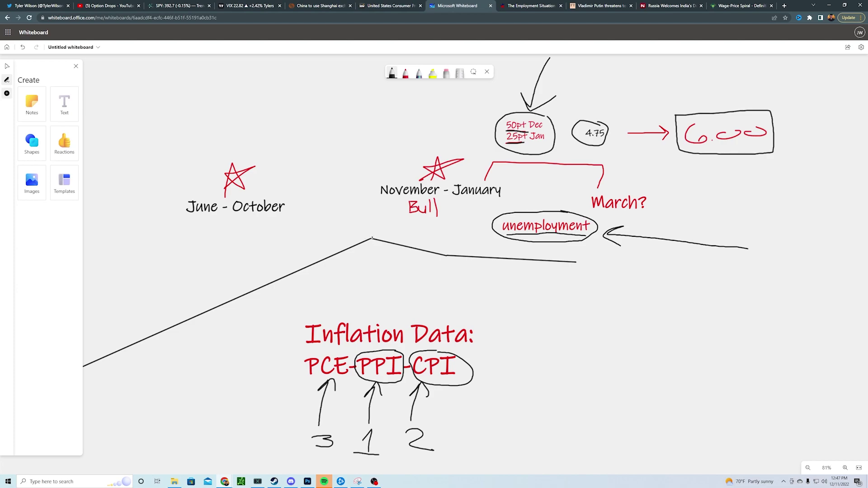
{"action": "left_click_drag", "start_coordinate": [372, 237], "coordinate": [436, 249]}
{"action": "mouse_move", "coordinate": [456, 348]}
{"action": "left_mouse_down"}
{"action": "mouse_move", "coordinate": [389, 343]}
{"action": "mouse_move", "coordinate": [292, 354]}
{"action": "mouse_move", "coordinate": [326, 384]}
{"action": "mouse_move", "coordinate": [482, 394]}
{"action": "mouse_move", "coordinate": [446, 345]}
{"action": "left_mouse_up"}
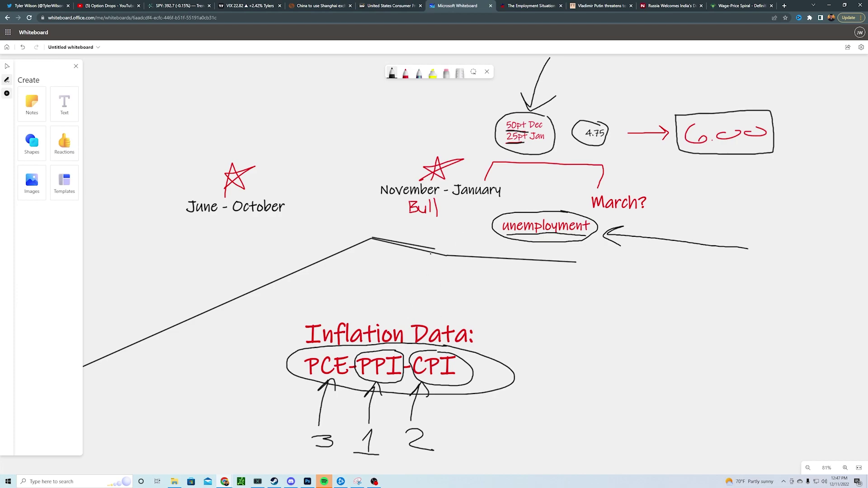
{"action": "mouse_move", "coordinate": [435, 248]}
{"action": "left_mouse_down"}
{"action": "mouse_move", "coordinate": [486, 260]}
{"action": "mouse_move", "coordinate": [507, 318]}
{"action": "mouse_move", "coordinate": [473, 291]}
{"action": "mouse_move", "coordinate": [483, 259]}
{"action": "left_mouse_up"}
- Erase the overlapping strokes, redraw the line from the peak, and remove the stray arrow and doubled diagonal
{"action": "left_click", "coordinate": [446, 71]}
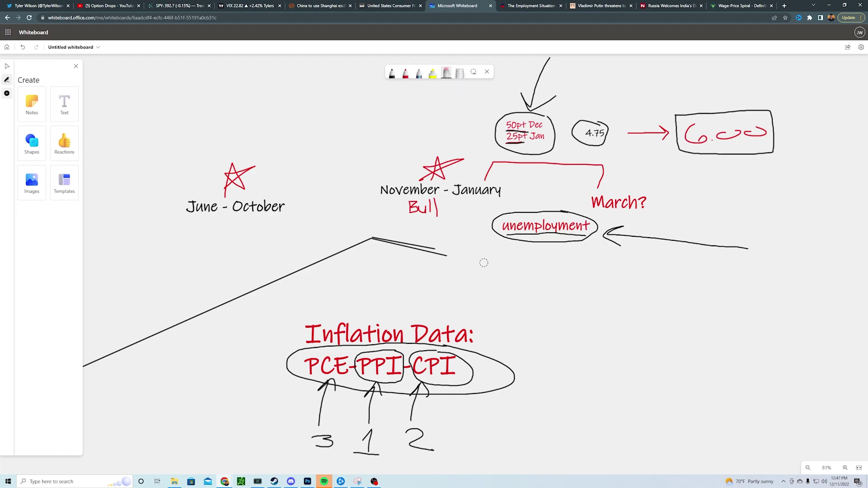
{"action": "left_click", "coordinate": [440, 255]}
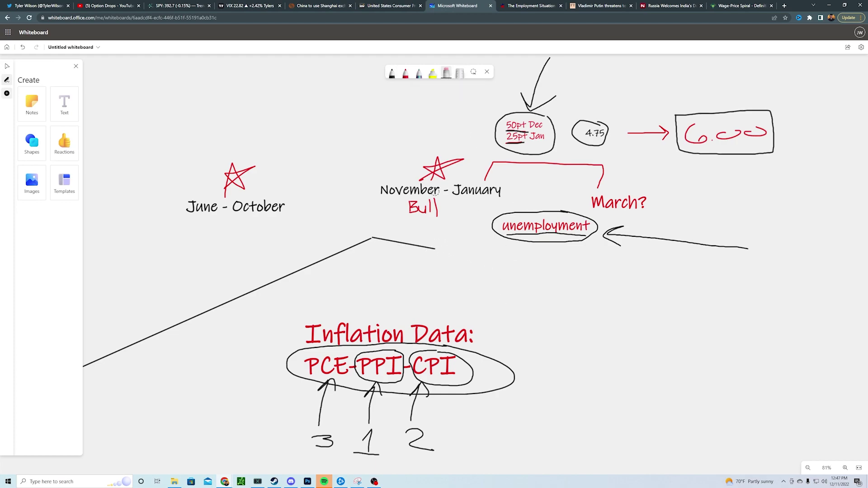
{"action": "left_click", "coordinate": [392, 73]}
{"action": "left_click_drag", "start_coordinate": [434, 248], "coordinate": [574, 278]}
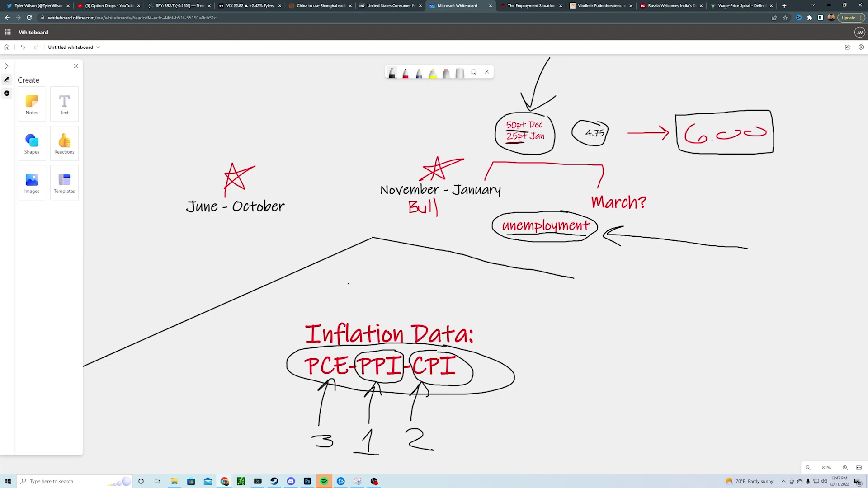
{"action": "mouse_move", "coordinate": [411, 280]}
{"action": "left_mouse_down"}
{"action": "mouse_move", "coordinate": [332, 266]}
{"action": "mouse_move", "coordinate": [349, 284]}
{"action": "left_mouse_up"}
{"action": "left_click_drag", "start_coordinate": [92, 367], "coordinate": [343, 255]}
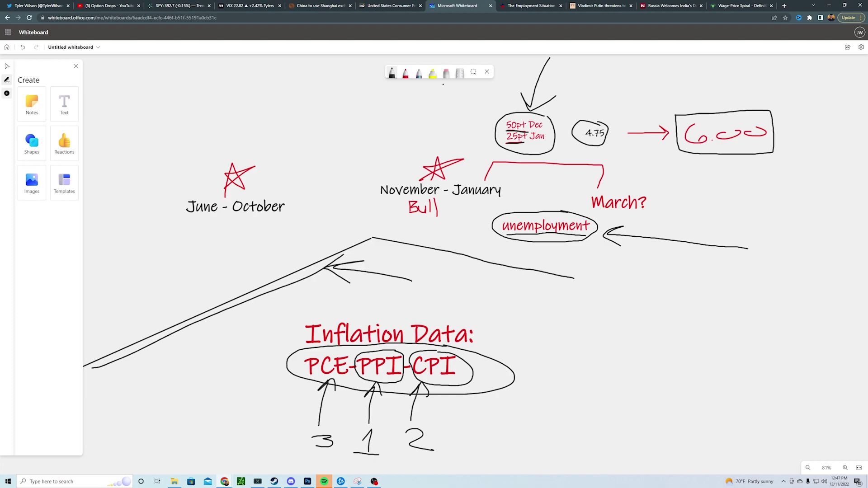
{"action": "left_click", "coordinate": [446, 73]}
{"action": "left_click_drag", "start_coordinate": [377, 262], "coordinate": [334, 269]}
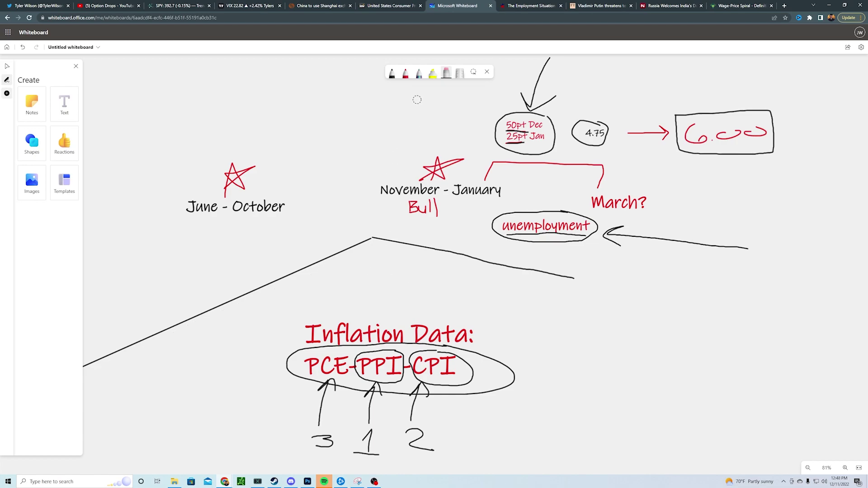
- Erase the large PCE-PPI-CPI ellipse and the circles around CPI and PPI, then return to the black pen
{"action": "left_click", "coordinate": [392, 72]}
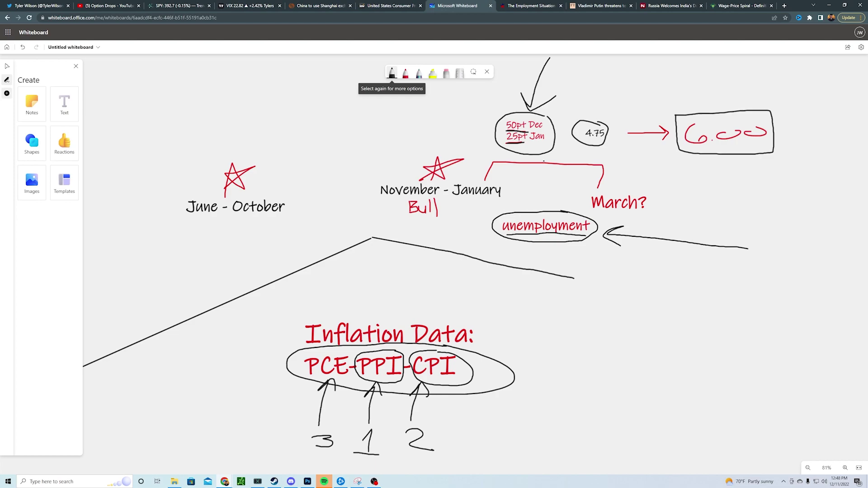
{"action": "left_click", "coordinate": [446, 72]}
{"action": "left_click_drag", "start_coordinate": [527, 384], "coordinate": [472, 374]}
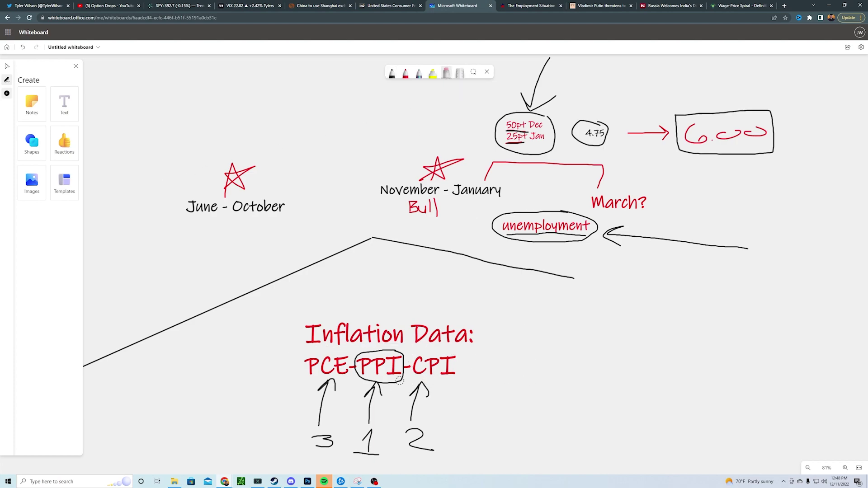
{"action": "left_click_drag", "start_coordinate": [399, 380], "coordinate": [397, 381]}
{"action": "left_click", "coordinate": [392, 74]}
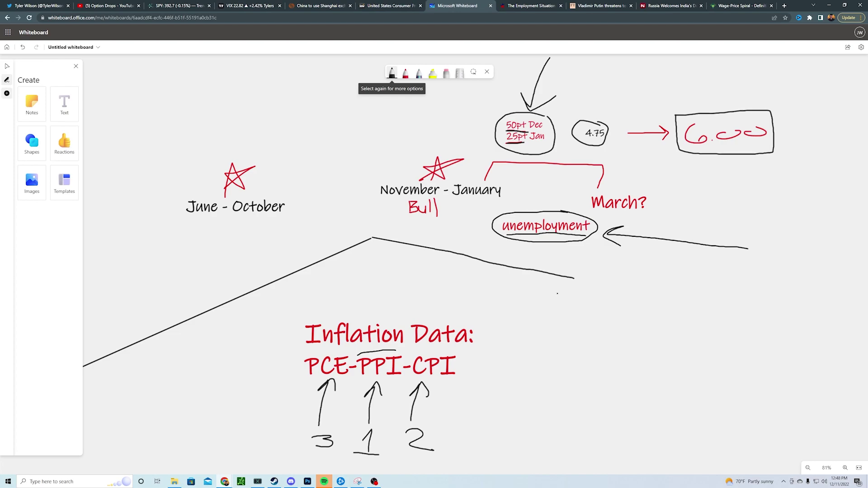
- Draw a black line under CPI in the inflation row
{"action": "scroll", "coordinate": [557, 293], "scroll_direction": "down", "scroll_amount": 1}
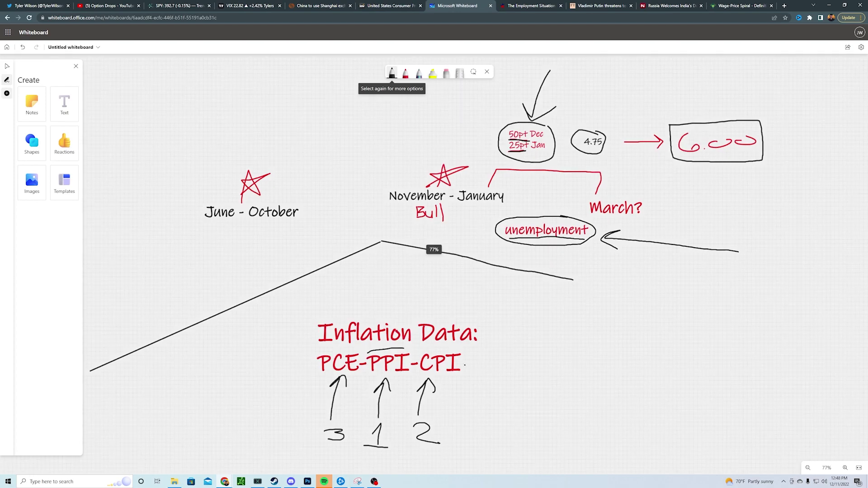
{"action": "left_click_drag", "start_coordinate": [420, 372], "coordinate": [460, 371]}
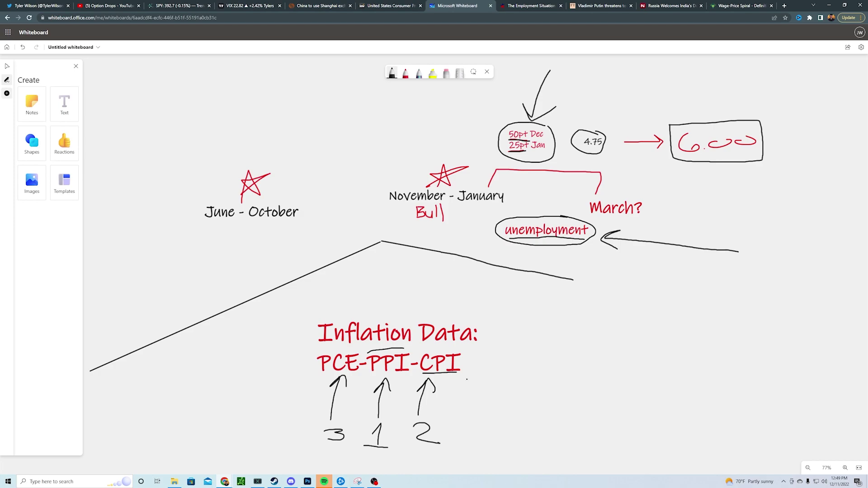
{"action": "scroll", "coordinate": [434, 246], "scroll_direction": "up", "scroll_amount": 1}
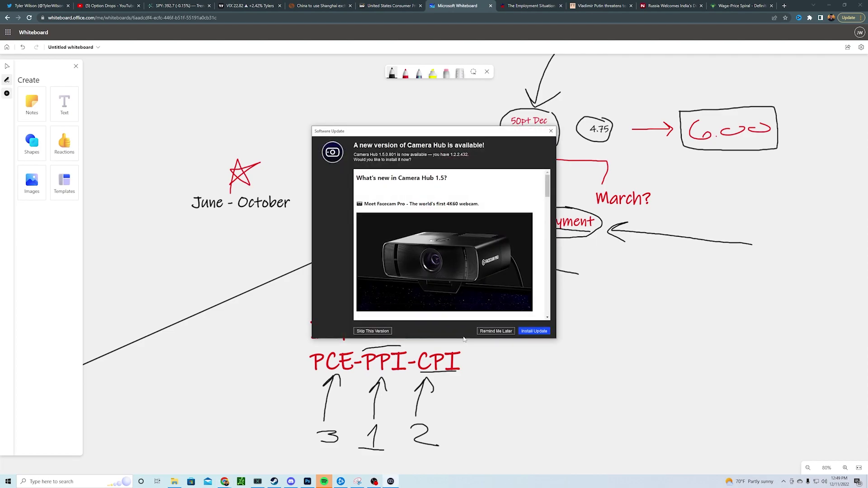
- Choose Remind Me Later to postpone the Camera Hub software update
{"action": "left_click", "coordinate": [494, 332]}
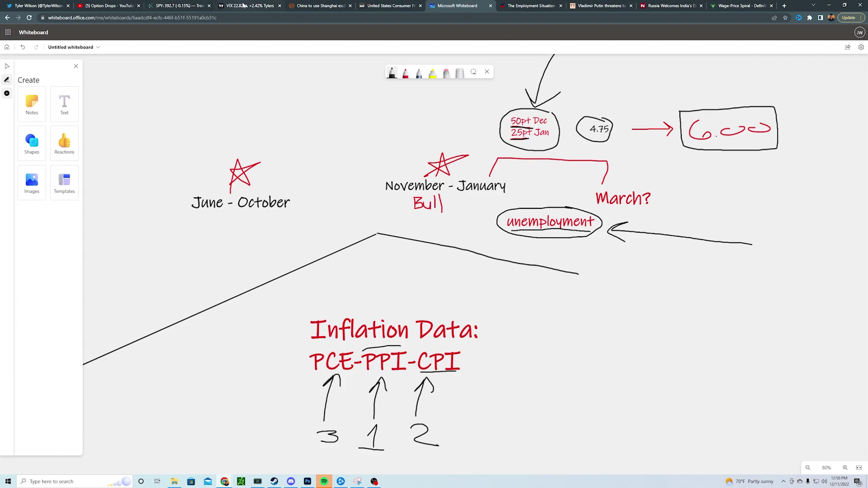
- Load the DXY chart in TradingView and switch it to daily candles
{"action": "left_click", "coordinate": [244, 5]}
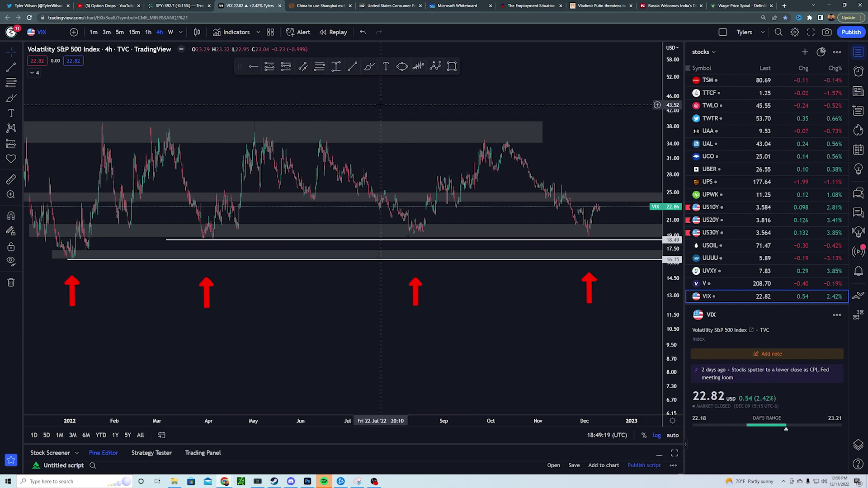
{"action": "type", "text": "DXY"}
{"action": "key", "text": "Return"}
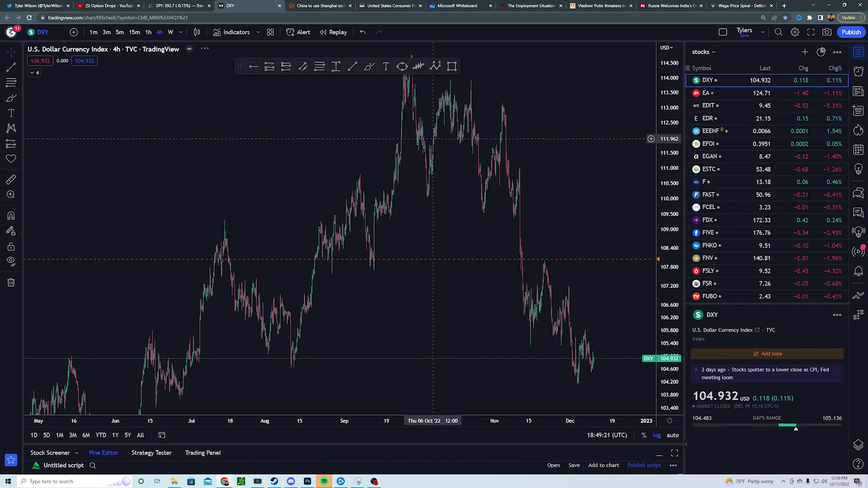
{"action": "scroll", "coordinate": [429, 226], "scroll_direction": "up", "scroll_amount": 2}
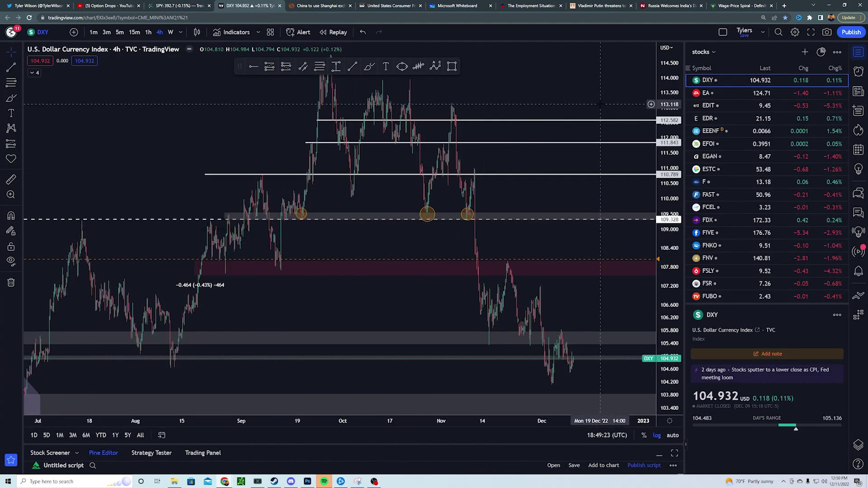
{"action": "left_click", "coordinate": [812, 36]}
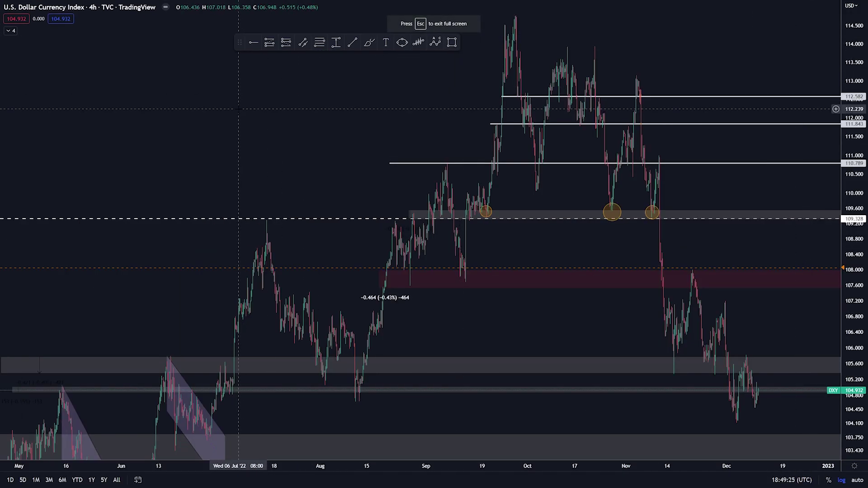
{"action": "key", "text": "Escape"}
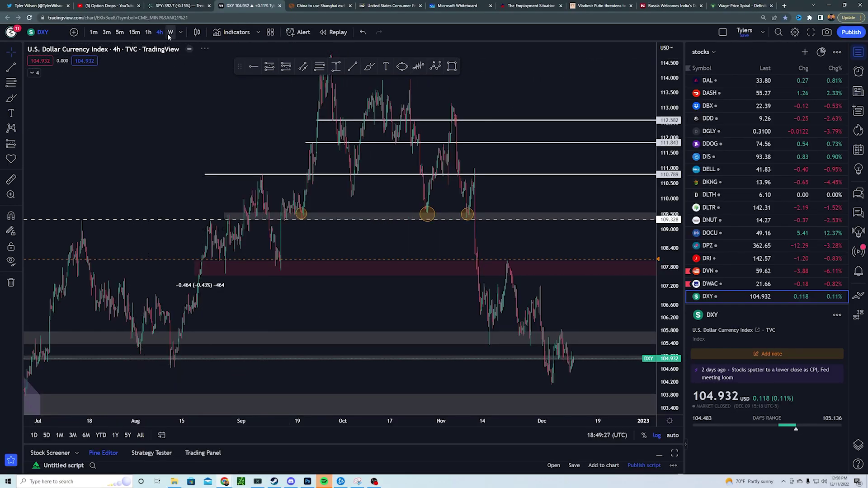
{"action": "left_click", "coordinate": [168, 33]}
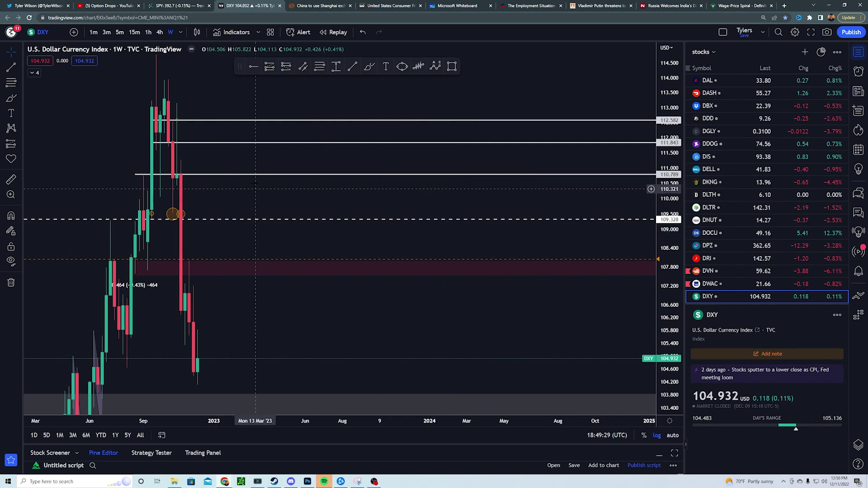
{"action": "left_click", "coordinate": [180, 32]}
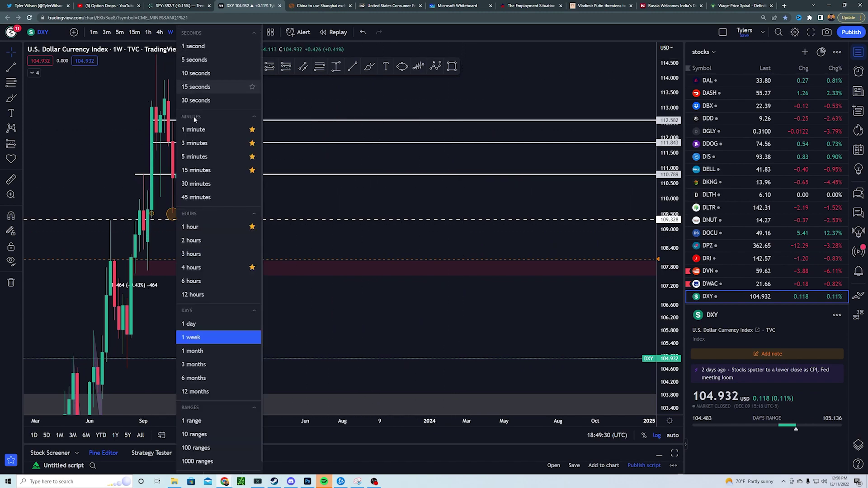
{"action": "left_click", "coordinate": [190, 324]}
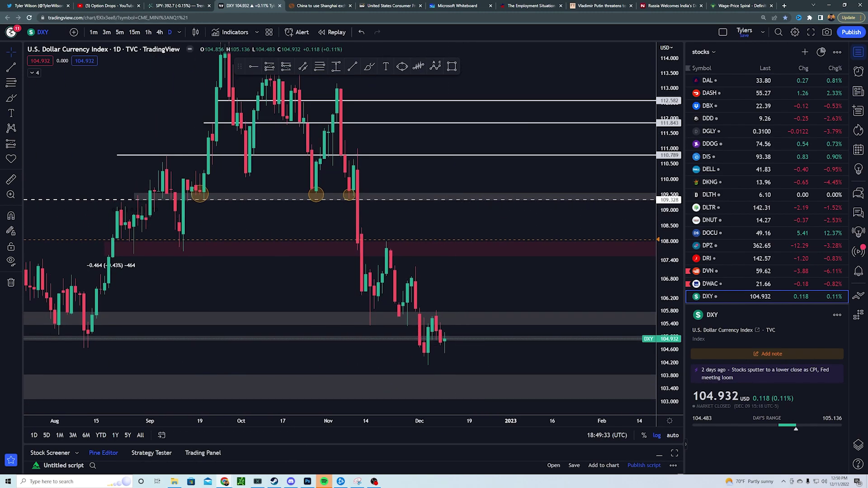
- View the daily DXY chart full screen and pan to the October–December candles
{"action": "left_click", "coordinate": [811, 32]}
{"action": "scroll", "coordinate": [361, 232], "scroll_direction": "up", "scroll_amount": 3}
{"action": "scroll", "coordinate": [573, 198], "scroll_direction": "down", "scroll_amount": 3}
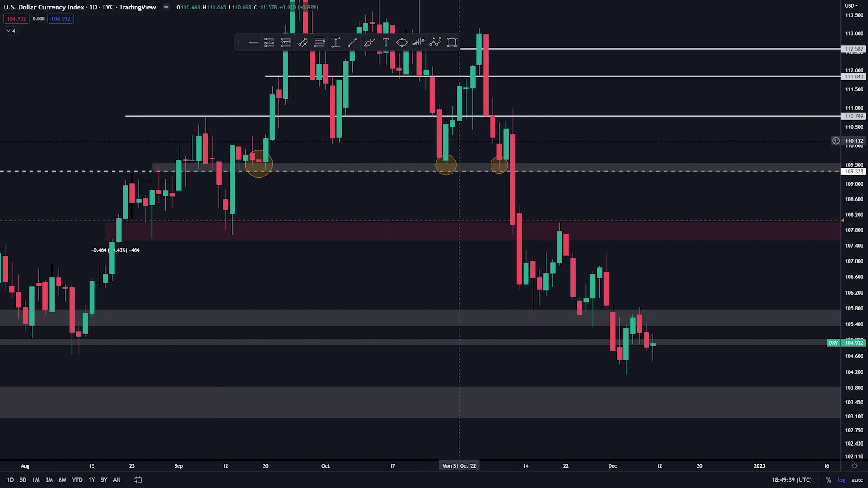
{"action": "left_click_drag", "start_coordinate": [393, 122], "coordinate": [425, 175]}
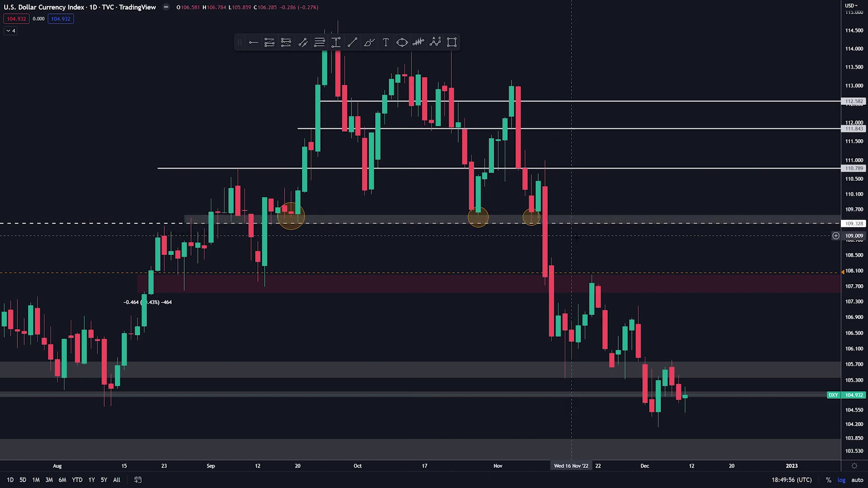
{"action": "left_click_drag", "start_coordinate": [575, 247], "coordinate": [523, 204]}
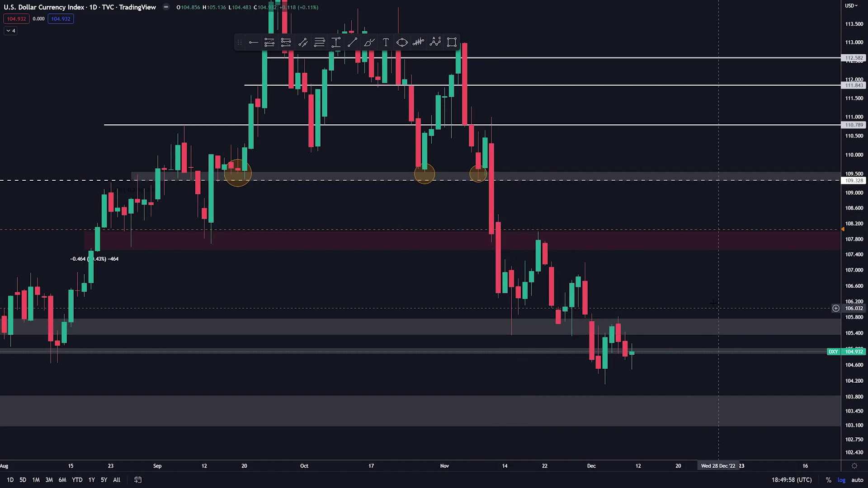
{"action": "scroll", "coordinate": [708, 267], "scroll_direction": "up", "scroll_amount": 5}
{"action": "left_click_drag", "start_coordinate": [389, 271], "coordinate": [624, 234]}
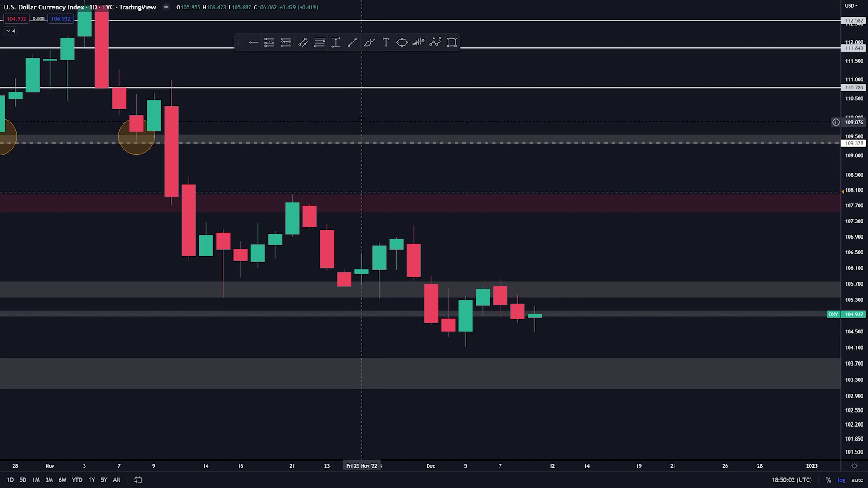
- Draw a descending parallel channel from the 11 Nov high to 14 Dec, widened below the recent lows
{"action": "left_click", "coordinate": [305, 45]}
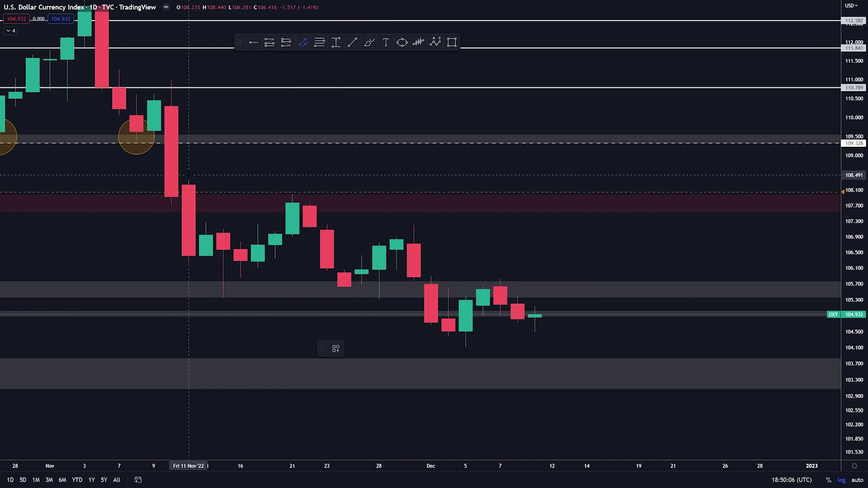
{"action": "left_click", "coordinate": [188, 176]}
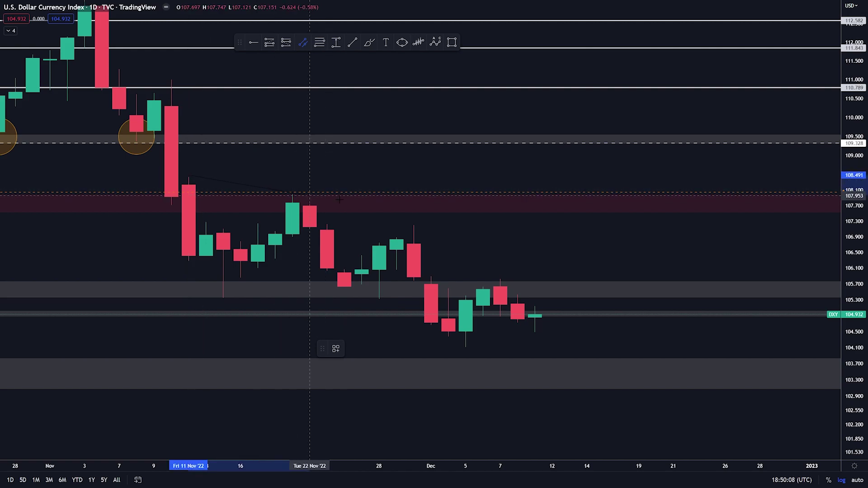
{"action": "left_click", "coordinate": [586, 262]}
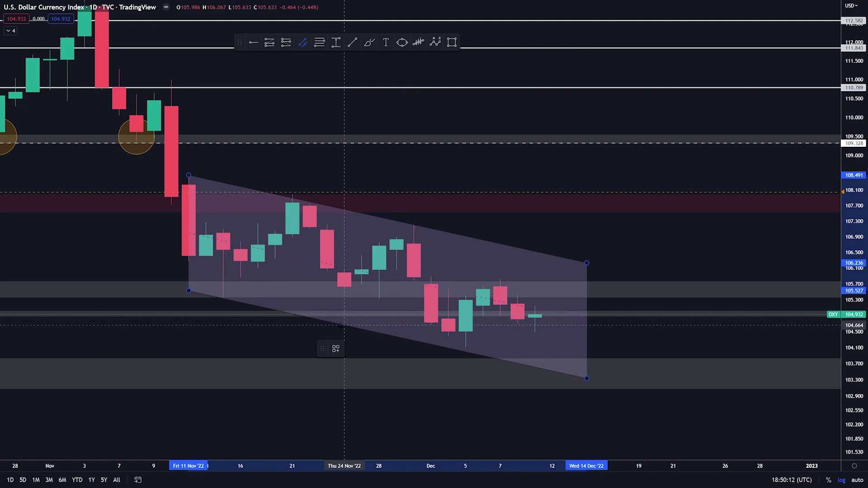
{"action": "left_click", "coordinate": [338, 326]}
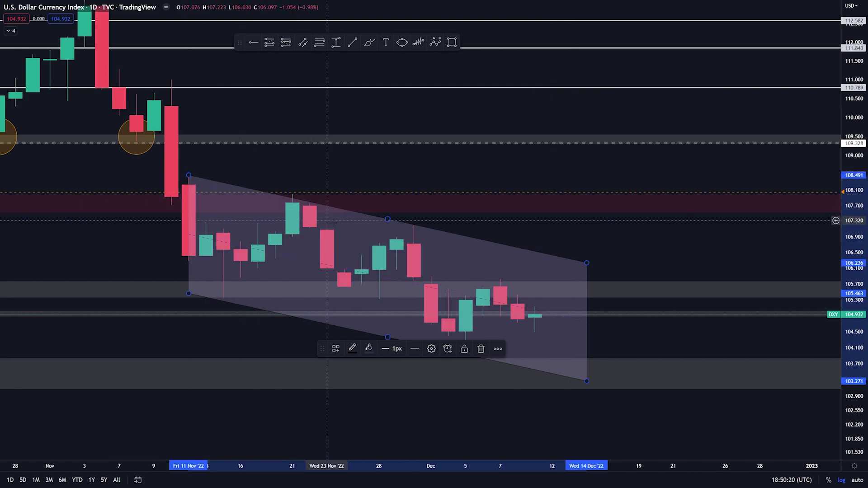
{"action": "scroll", "coordinate": [656, 310], "scroll_direction": "down", "scroll_amount": 3}
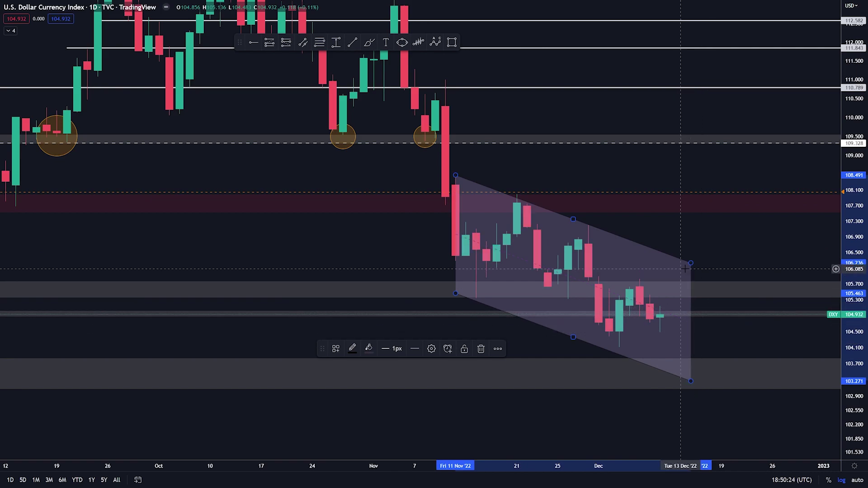
- Delete the descending channel, then compress the price scale and pan back to earlier 2022 candles
{"action": "key", "text": "Delete"}
{"action": "scroll", "coordinate": [685, 269], "scroll_direction": "down", "scroll_amount": 5}
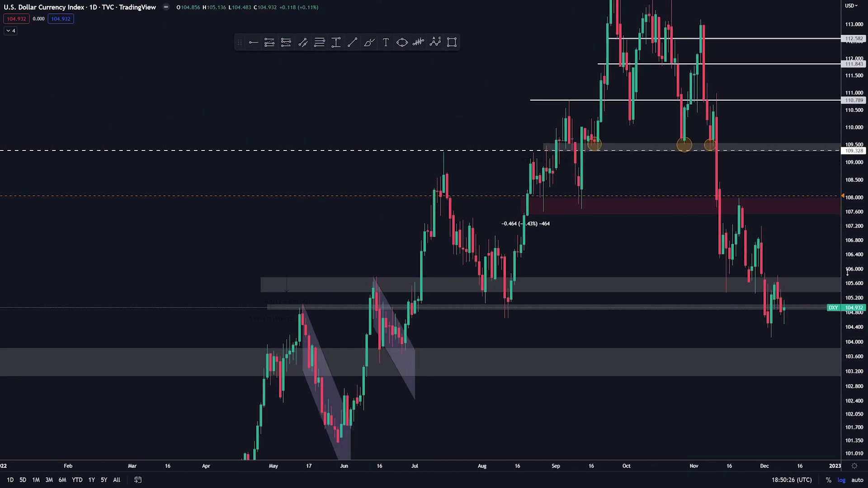
{"action": "left_click_drag", "start_coordinate": [847, 273], "coordinate": [847, 298]}
{"action": "left_click_drag", "start_coordinate": [710, 298], "coordinate": [574, 297]}
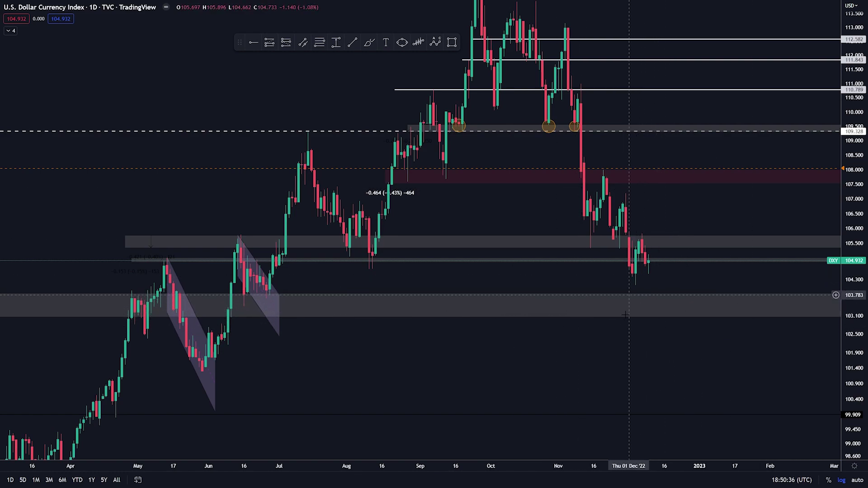
{"action": "scroll", "coordinate": [610, 358], "scroll_direction": "up", "scroll_amount": 3}
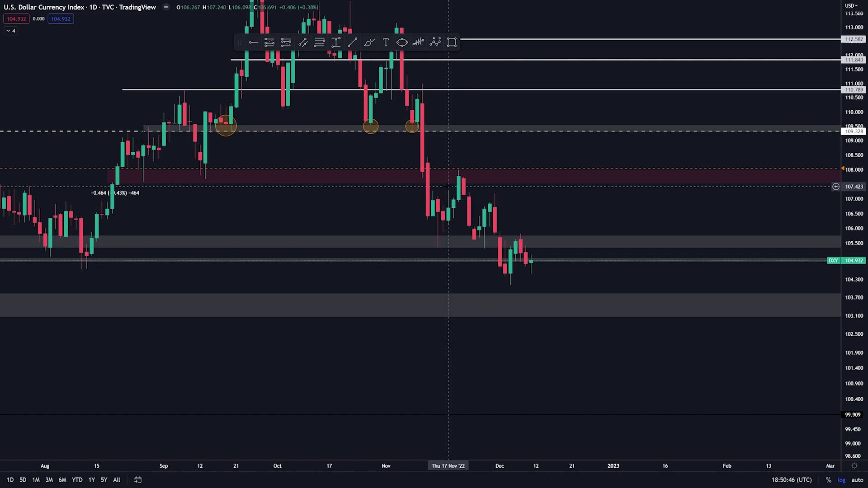
- Add SPY as a comparison line on the DXY chart and bring the latest bars into view
{"action": "key", "text": "Escape"}
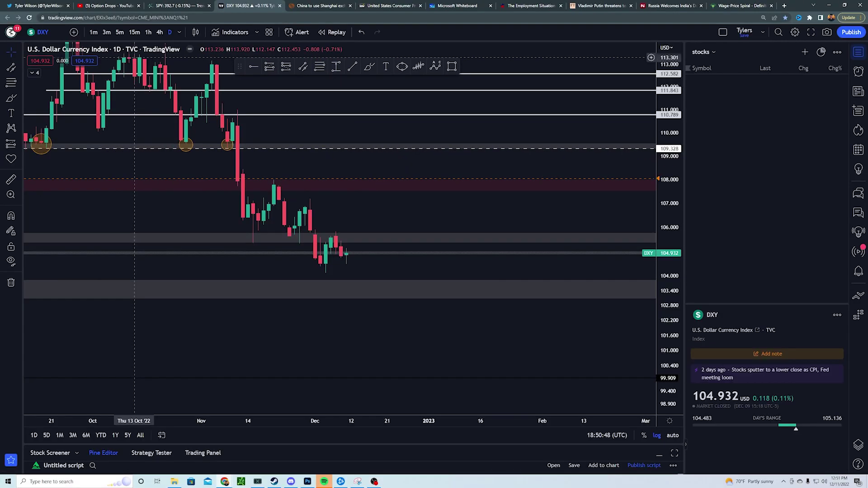
{"action": "left_click", "coordinate": [72, 32]}
{"action": "type", "text": "spy"}
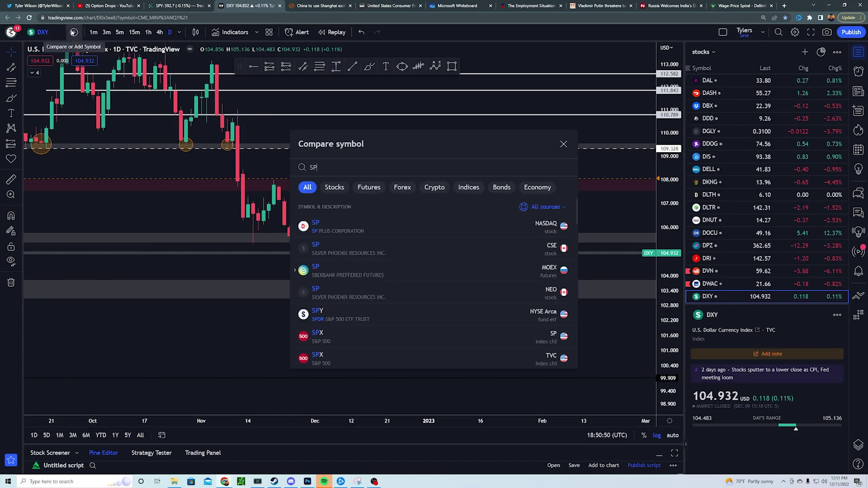
{"action": "key", "text": "Return"}
{"action": "key", "text": "Escape"}
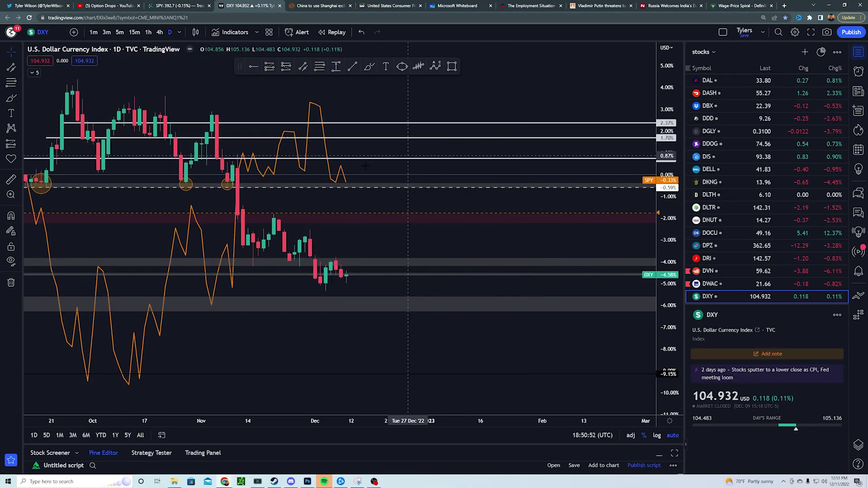
{"action": "scroll", "coordinate": [336, 173], "scroll_direction": "up", "scroll_amount": 5}
{"action": "left_click_drag", "start_coordinate": [171, 176], "coordinate": [602, 282]}
- Review the DXY-SPY comparison full screen with the drawing toolbar moved aside, then exit full screen
{"action": "left_click", "coordinate": [810, 32]}
{"action": "scroll", "coordinate": [692, 344], "scroll_direction": "down", "scroll_amount": 3}
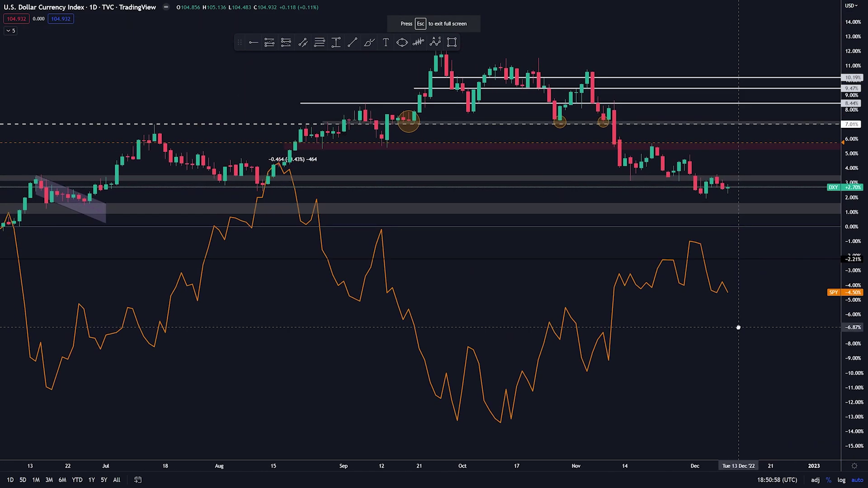
{"action": "scroll", "coordinate": [722, 300], "scroll_direction": "up", "scroll_amount": 1}
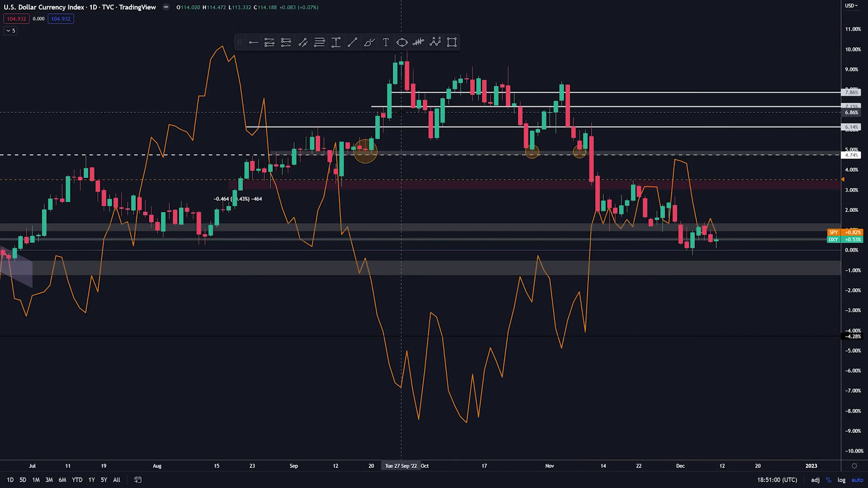
{"action": "mouse_move", "coordinate": [239, 42]}
{"action": "left_mouse_down"}
{"action": "mouse_move", "coordinate": [379, 37]}
{"action": "mouse_move", "coordinate": [570, 10]}
{"action": "left_mouse_up"}
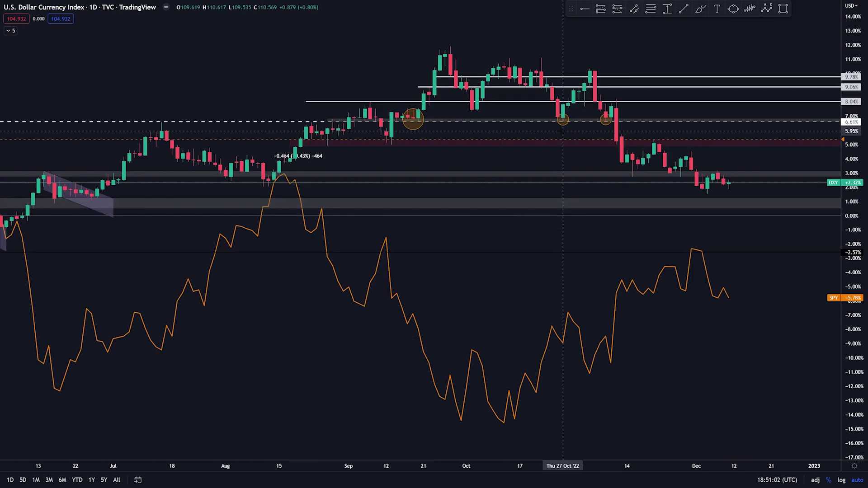
{"action": "scroll", "coordinate": [582, 180], "scroll_direction": "down", "scroll_amount": 1}
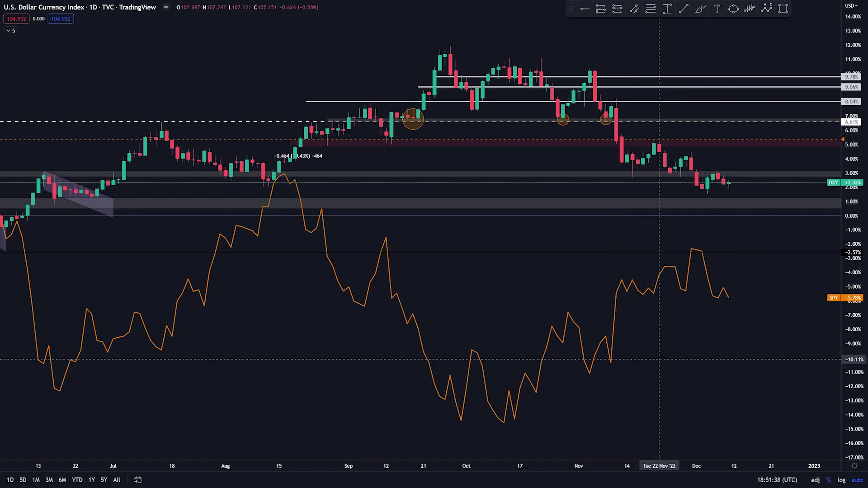
{"action": "scroll", "coordinate": [770, 164], "scroll_direction": "up", "scroll_amount": 3}
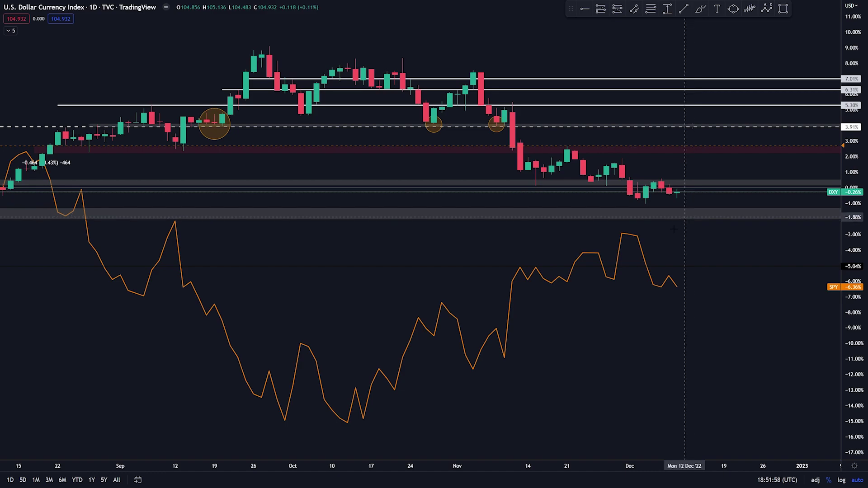
{"action": "key", "text": "Escape"}
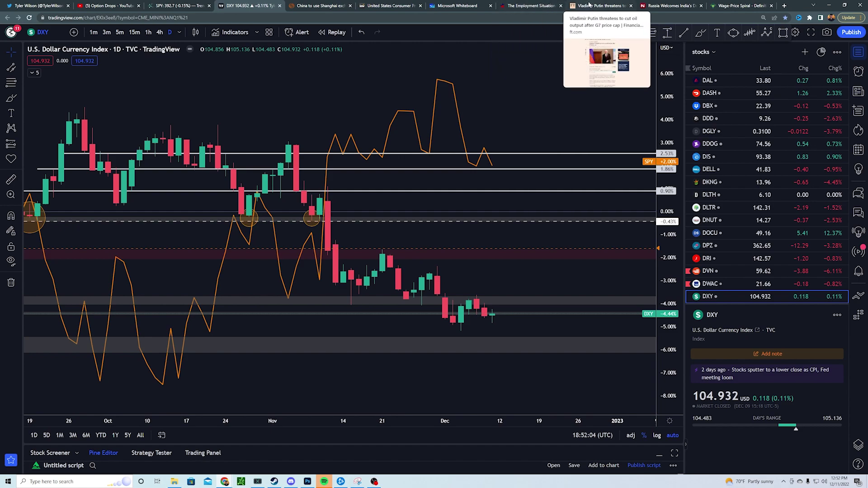
- Open the FT Putin oil-output article and highlight parts of its headline, ending on 'cap'
{"action": "left_click", "coordinate": [588, 4]}
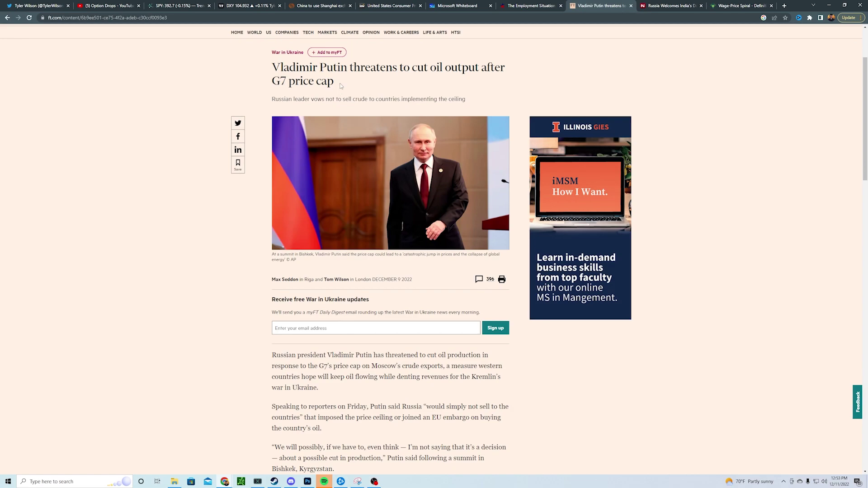
{"action": "mouse_move", "coordinate": [340, 86]}
{"action": "left_mouse_down"}
{"action": "mouse_move", "coordinate": [318, 81]}
{"action": "mouse_move", "coordinate": [334, 68]}
{"action": "mouse_move", "coordinate": [412, 73]}
{"action": "mouse_move", "coordinate": [272, 81]}
{"action": "mouse_move", "coordinate": [332, 81]}
{"action": "left_mouse_up"}
{"action": "left_click_drag", "start_coordinate": [344, 83], "coordinate": [308, 82]}
{"action": "left_click", "coordinate": [407, 81]}
{"action": "left_click_drag", "start_coordinate": [335, 81], "coordinate": [322, 81]}
- Open the NDTV India price-cap article and highlight 'India's Decision' and 'Cap On Oil' in the headline
{"action": "left_click", "coordinate": [659, 5]}
{"action": "scroll", "coordinate": [462, 129], "scroll_direction": "up", "scroll_amount": 2}
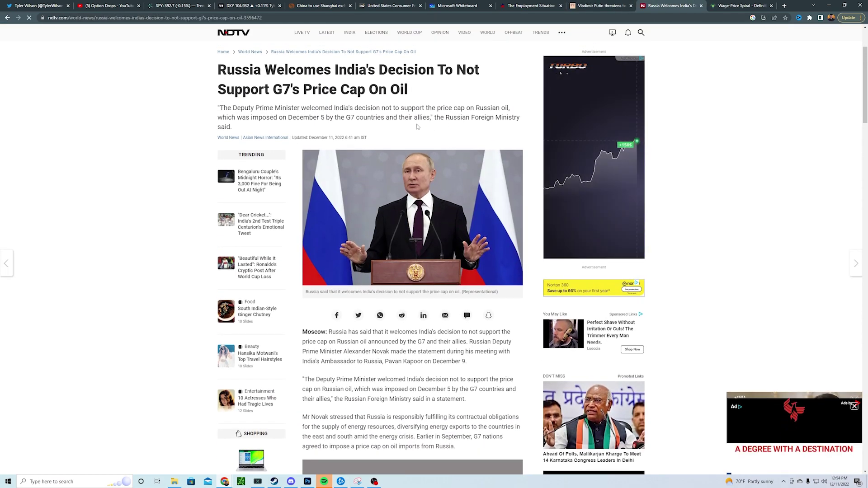
{"action": "left_click_drag", "start_coordinate": [304, 69], "coordinate": [340, 89]}
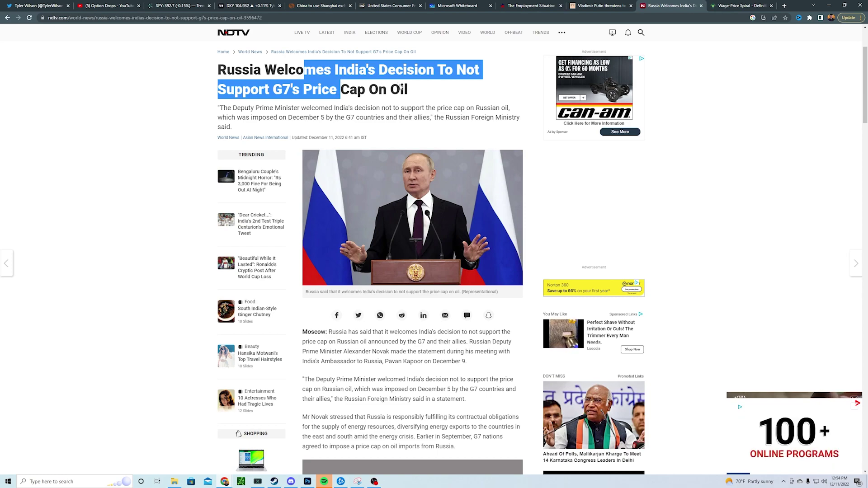
{"action": "left_click_drag", "start_coordinate": [408, 89], "coordinate": [329, 89]}
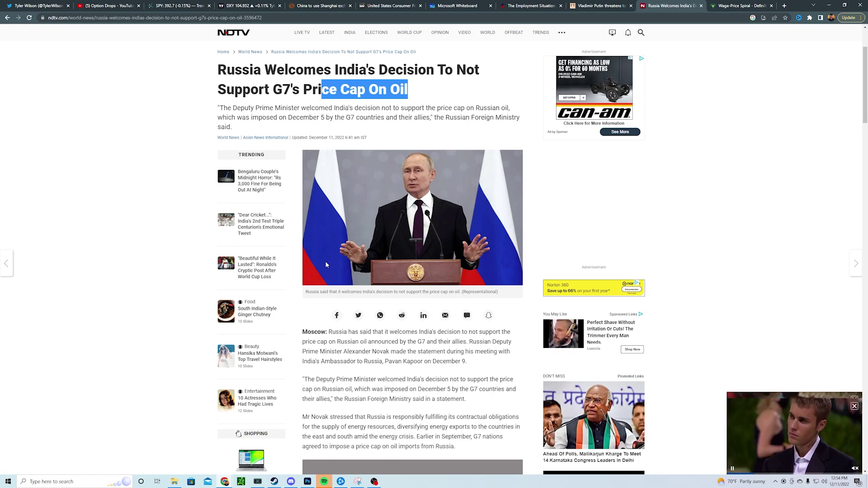
- Open the Reuters article and highlight the headline's Shanghai exchange, yuan energy deals and Gulf nations
{"action": "left_click", "coordinate": [319, 4]}
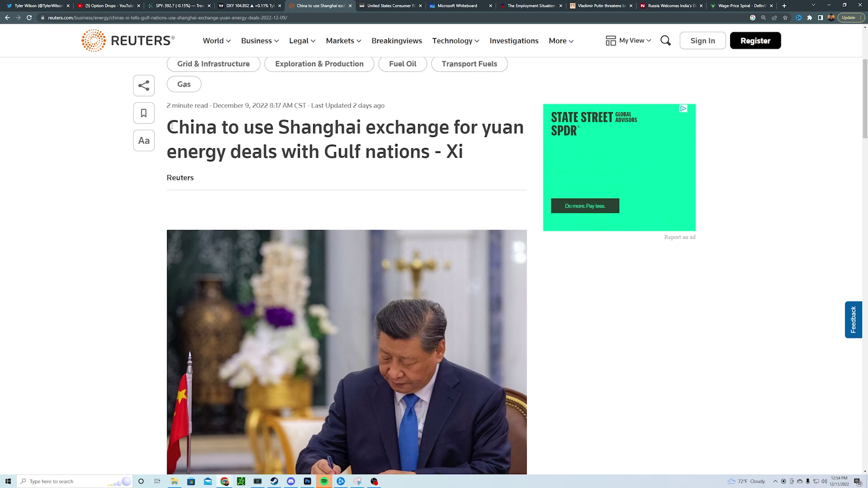
{"action": "left_click_drag", "start_coordinate": [166, 128], "coordinate": [425, 163]}
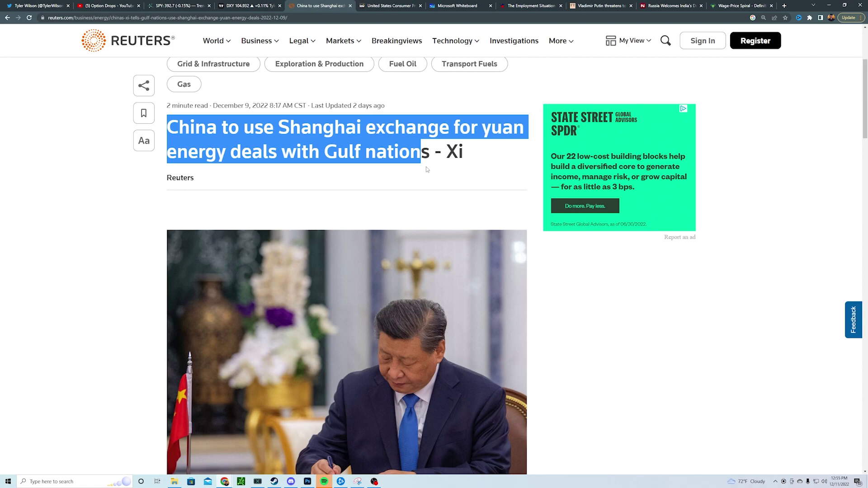
{"action": "left_click", "coordinate": [426, 169]}
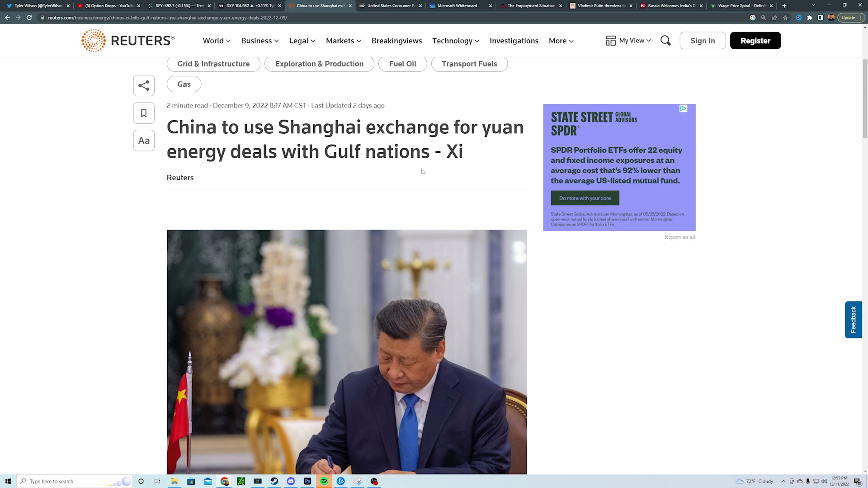
{"action": "left_click_drag", "start_coordinate": [430, 151], "coordinate": [324, 152]}
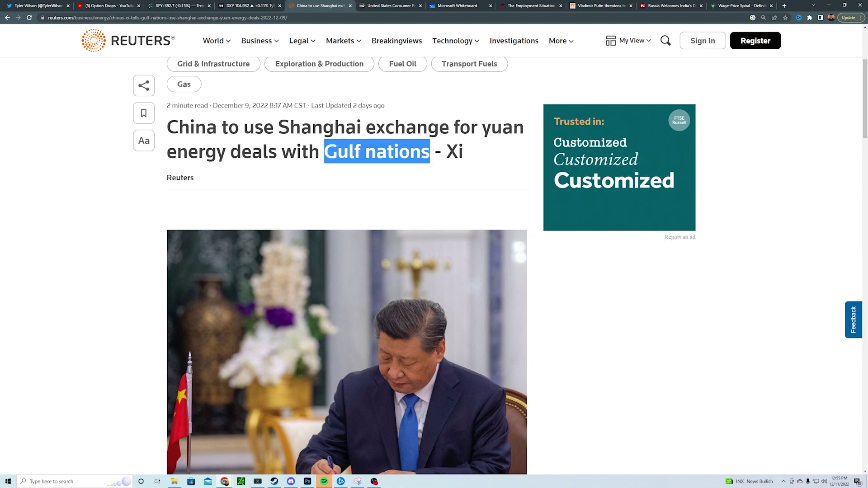
{"action": "left_click_drag", "start_coordinate": [167, 127], "coordinate": [338, 128]}
{"action": "left_click", "coordinate": [433, 162]}
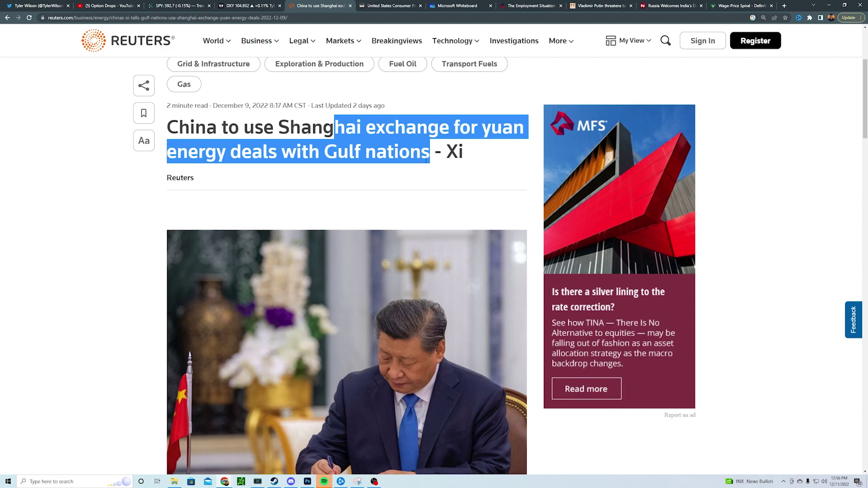
{"action": "left_click_drag", "start_coordinate": [432, 153], "coordinate": [359, 128]}
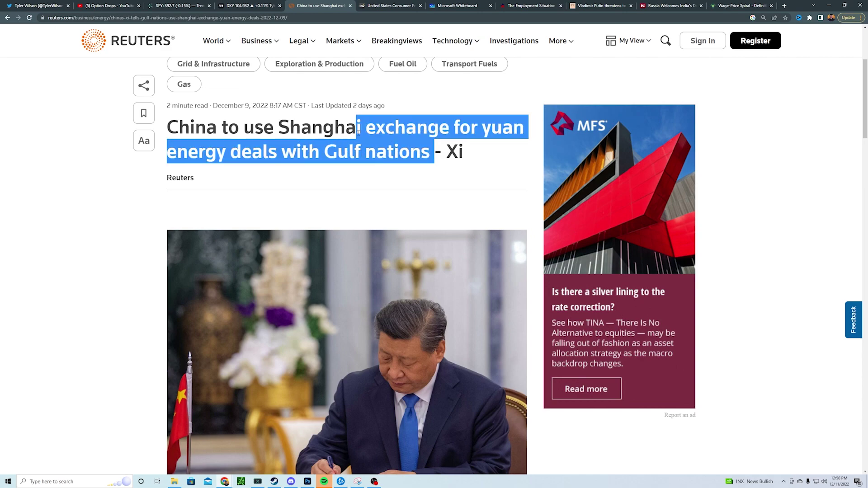
- Scroll down through the article text and back up toward the headline
{"action": "scroll", "coordinate": [344, 147], "scroll_direction": "down", "scroll_amount": 3}
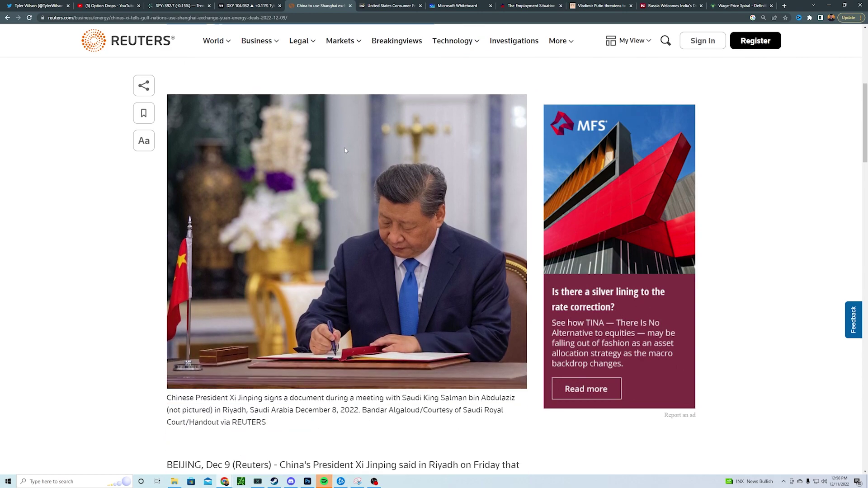
{"action": "scroll", "coordinate": [345, 150], "scroll_direction": "down", "scroll_amount": 3}
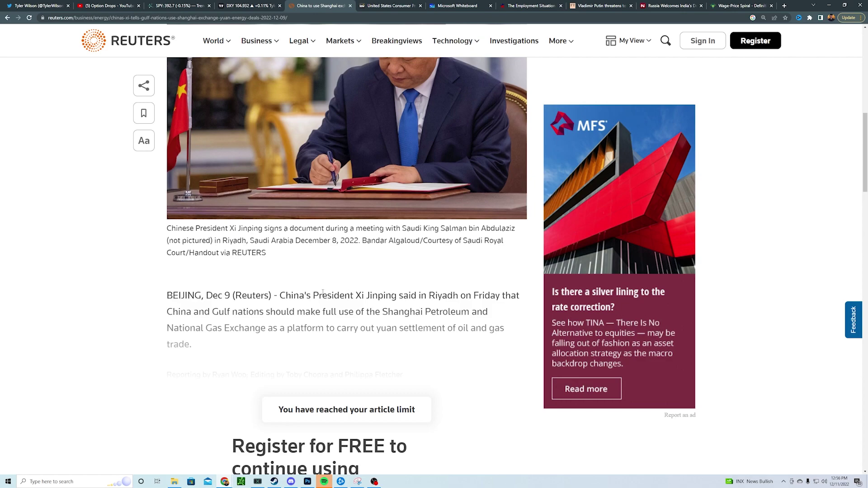
{"action": "scroll", "coordinate": [323, 292], "scroll_direction": "up", "scroll_amount": 6}
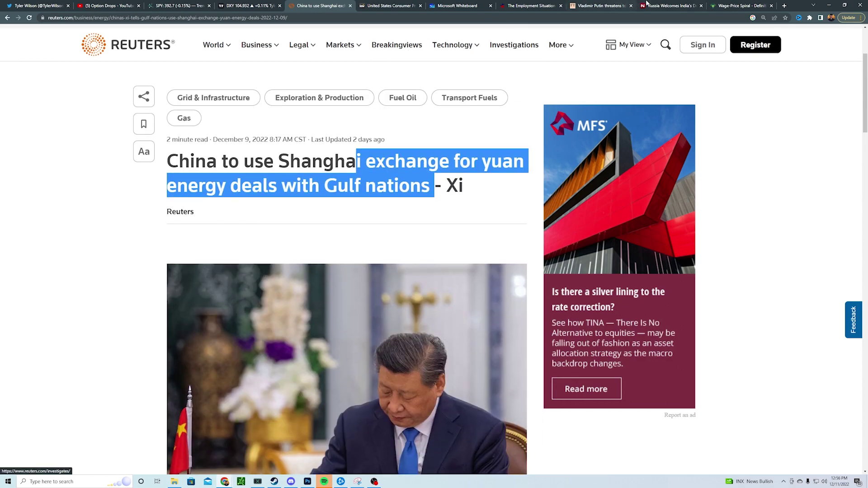
- On the whiteboard, draw a black upward arrow under the rising line, then return to the DXY chart
{"action": "left_click", "coordinate": [456, 5]}
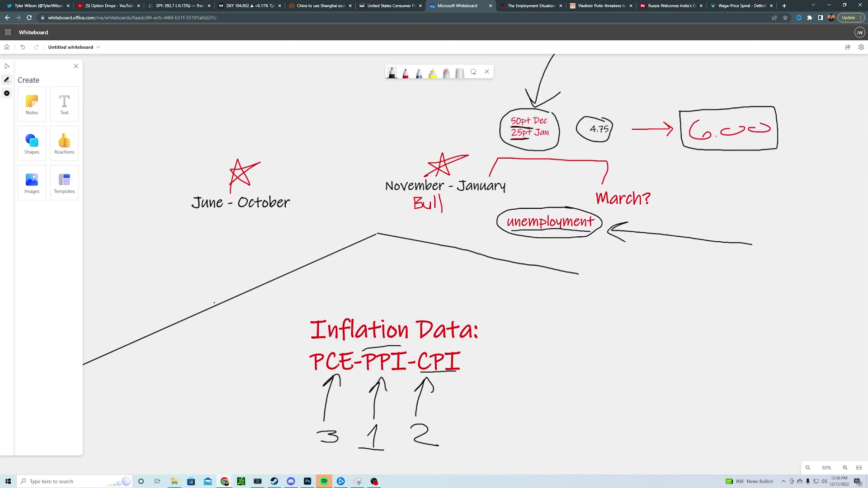
{"action": "mouse_move", "coordinate": [182, 454]}
{"action": "left_mouse_down"}
{"action": "mouse_move", "coordinate": [178, 367]}
{"action": "mouse_move", "coordinate": [152, 360]}
{"action": "mouse_move", "coordinate": [193, 359]}
{"action": "left_mouse_up"}
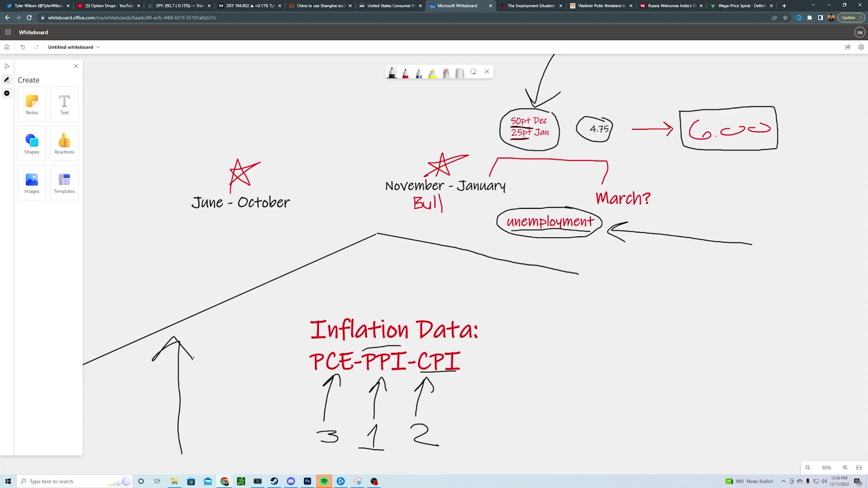
{"action": "left_click", "coordinate": [239, 7]}
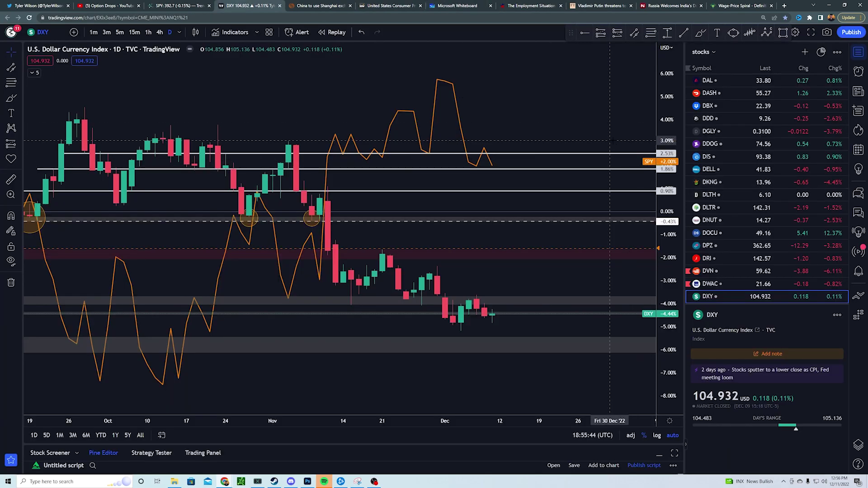
- Load the USOIL WTI crude oil chart via symbol search
{"action": "type", "text": "USOIL"}
{"action": "key", "text": "Return"}
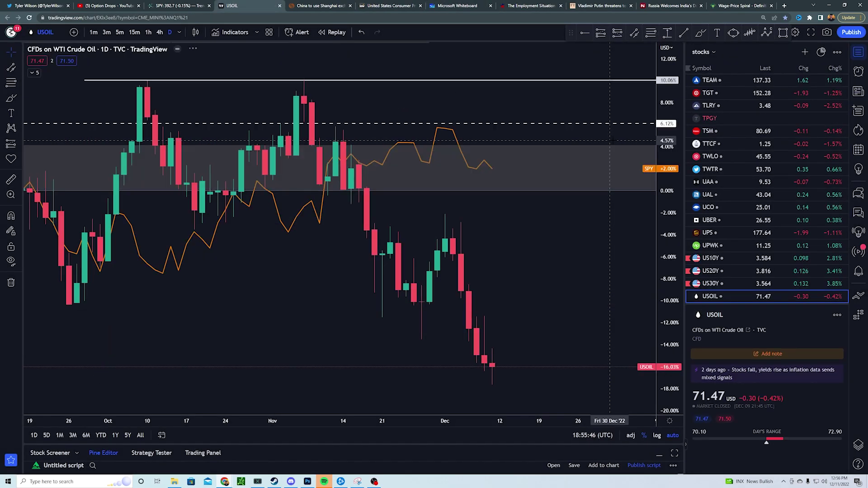
{"action": "right_click", "coordinate": [438, 235]}
{"action": "mouse_move", "coordinate": [442, 282]}
{"action": "left_click", "coordinate": [312, 254]}
- Zoom out to about two years and delete the SPY comparison line
{"action": "scroll", "coordinate": [317, 254], "scroll_direction": "down", "scroll_amount": 5}
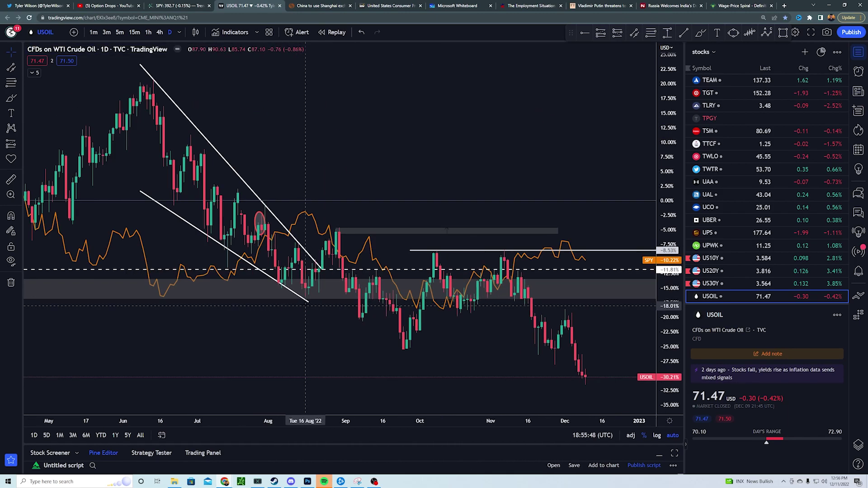
{"action": "scroll", "coordinate": [348, 272], "scroll_direction": "down", "scroll_amount": 5}
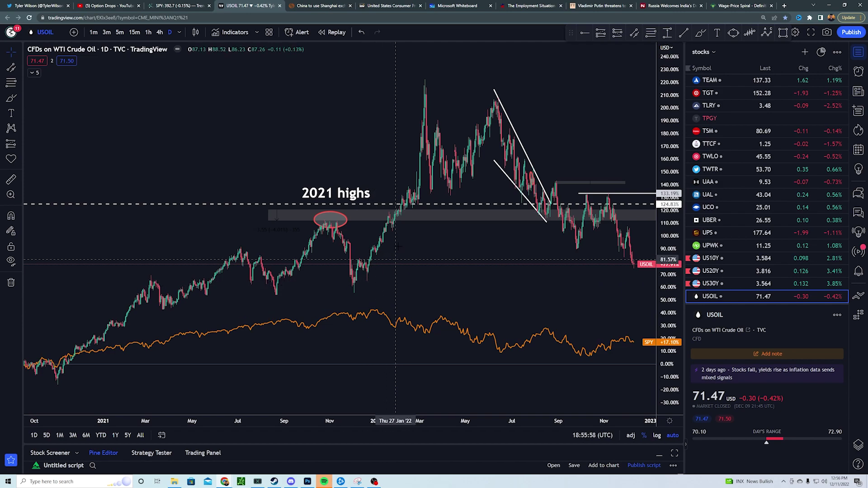
{"action": "scroll", "coordinate": [413, 301], "scroll_direction": "down", "scroll_amount": 3}
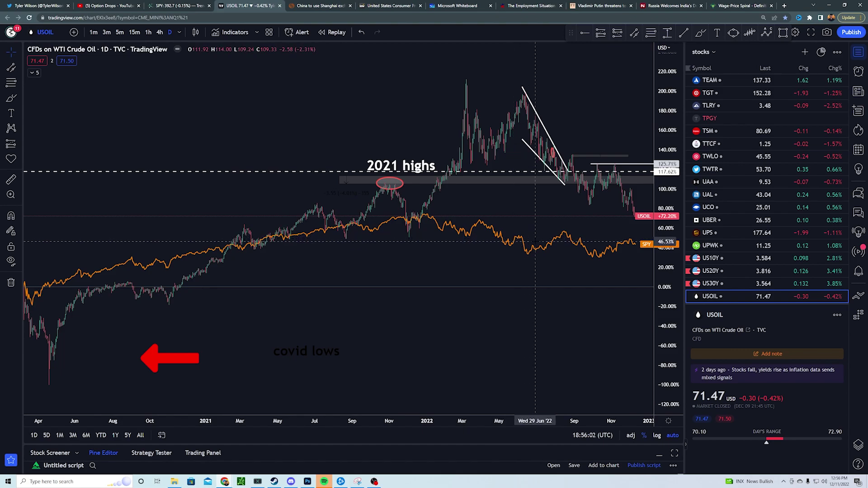
{"action": "scroll", "coordinate": [554, 227], "scroll_direction": "up", "scroll_amount": 4}
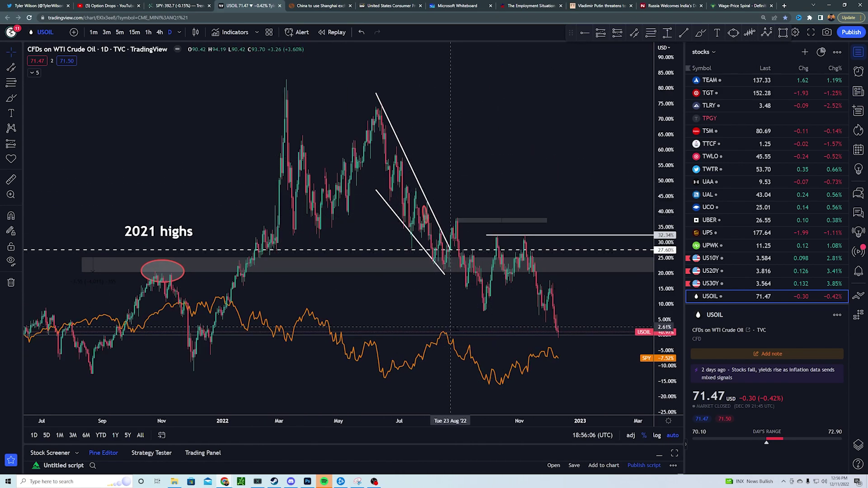
{"action": "scroll", "coordinate": [529, 375], "scroll_direction": "up", "scroll_amount": 3}
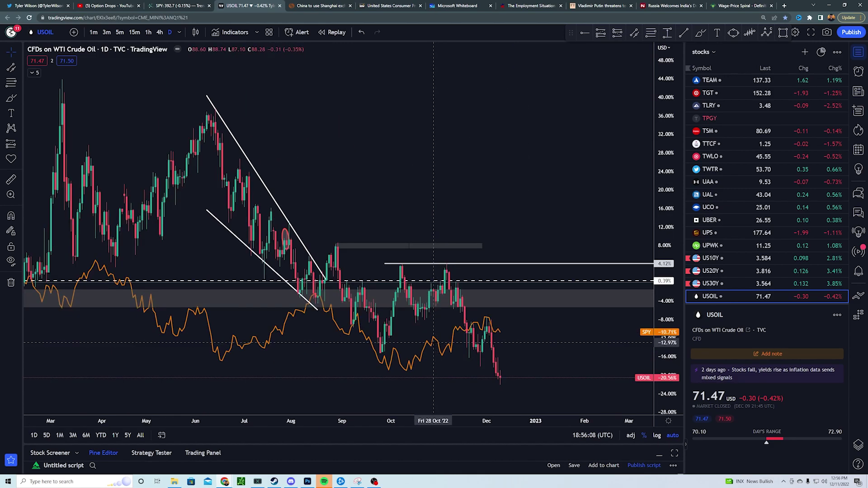
{"action": "scroll", "coordinate": [497, 364], "scroll_direction": "down", "scroll_amount": 3}
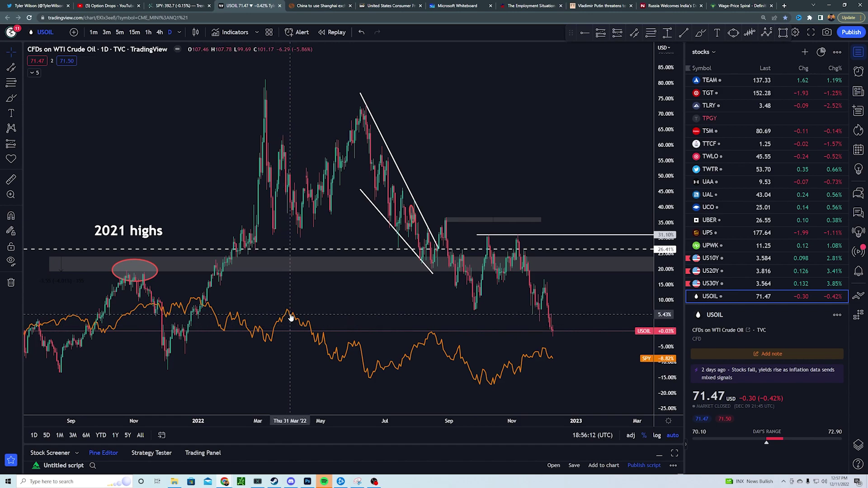
{"action": "key", "text": "Delete"}
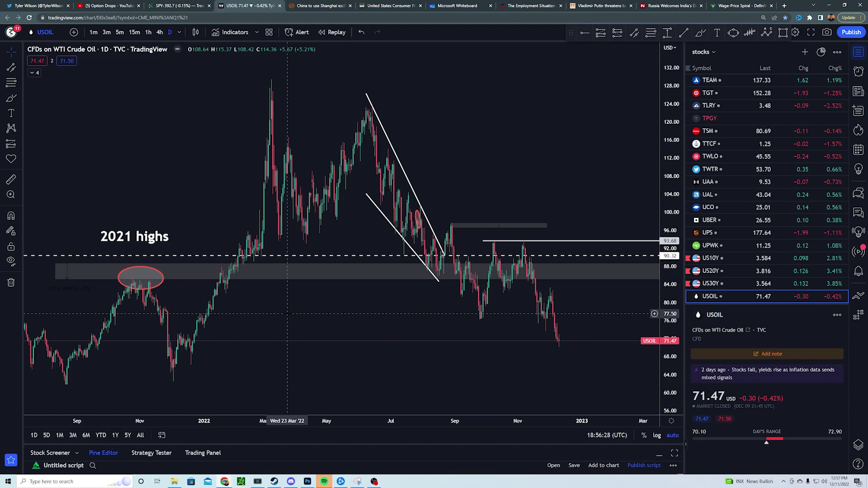
{"action": "scroll", "coordinate": [277, 314], "scroll_direction": "up", "scroll_amount": 2}
{"action": "left_click_drag", "start_coordinate": [277, 314], "coordinate": [382, 316]}
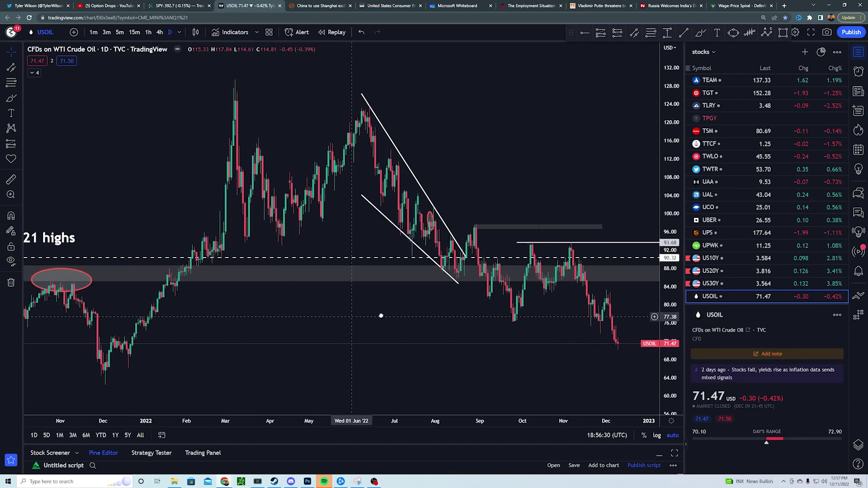
{"action": "scroll", "coordinate": [414, 313], "scroll_direction": "down", "scroll_amount": 2}
{"action": "scroll", "coordinate": [413, 314], "scroll_direction": "down", "scroll_amount": 3}
{"action": "scroll", "coordinate": [362, 281], "scroll_direction": "up", "scroll_amount": 3}
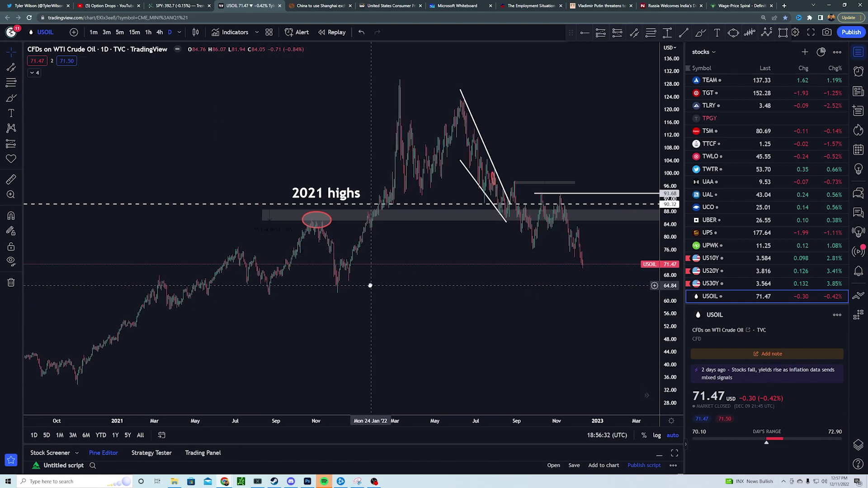
{"action": "scroll", "coordinate": [445, 284], "scroll_direction": "up", "scroll_amount": 3}
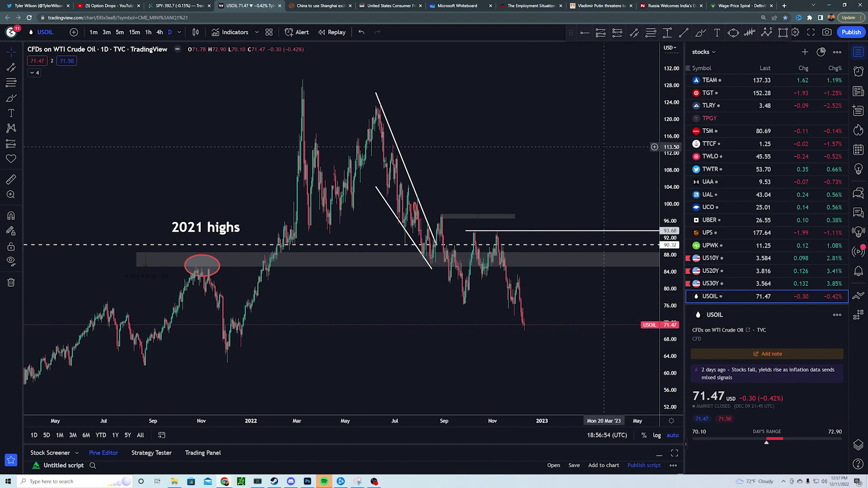
{"action": "left_click_drag", "start_coordinate": [603, 147], "coordinate": [561, 158]}
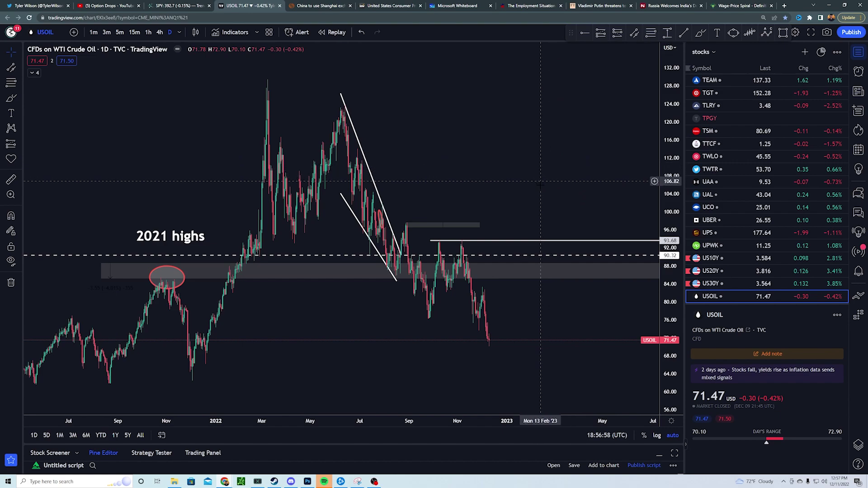
- Bring the Microsoft Whiteboard inflation and Fed rate notes back into view
{"action": "left_click", "coordinate": [457, 5]}
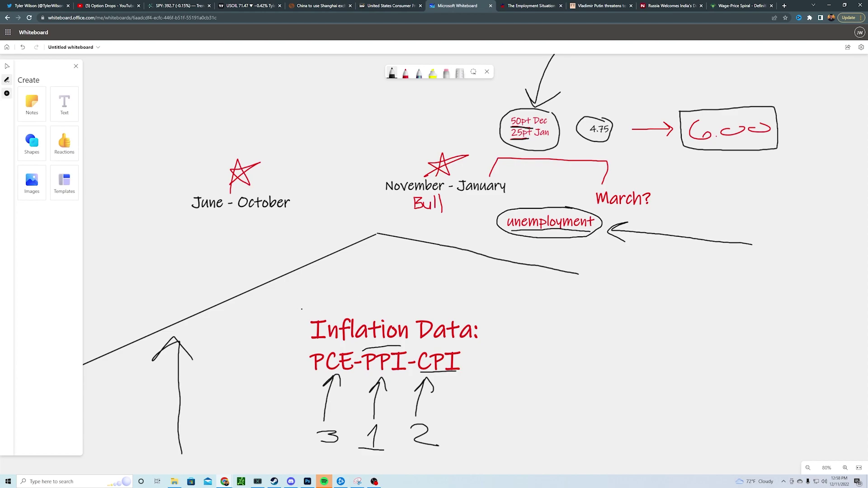
{"action": "mouse_move", "coordinate": [593, 4]}
- Draw a black arrow into the 50pt Dec / 25pt Jan circle, then switch to Discord
{"action": "mouse_move", "coordinate": [420, 109]}
{"action": "left_mouse_down"}
{"action": "mouse_move", "coordinate": [500, 115]}
{"action": "mouse_move", "coordinate": [490, 124]}
{"action": "left_mouse_up"}
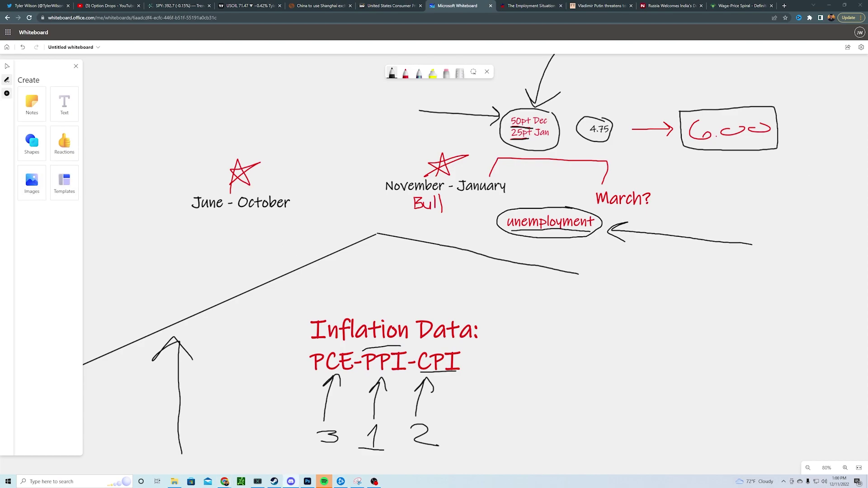
{"action": "key", "text": "alt+Tab"}
- Move the Discord window aside, scroll its channel list, then minimize it to uncover the whiteboard
{"action": "left_click_drag", "start_coordinate": [308, 68], "coordinate": [266, 76]}
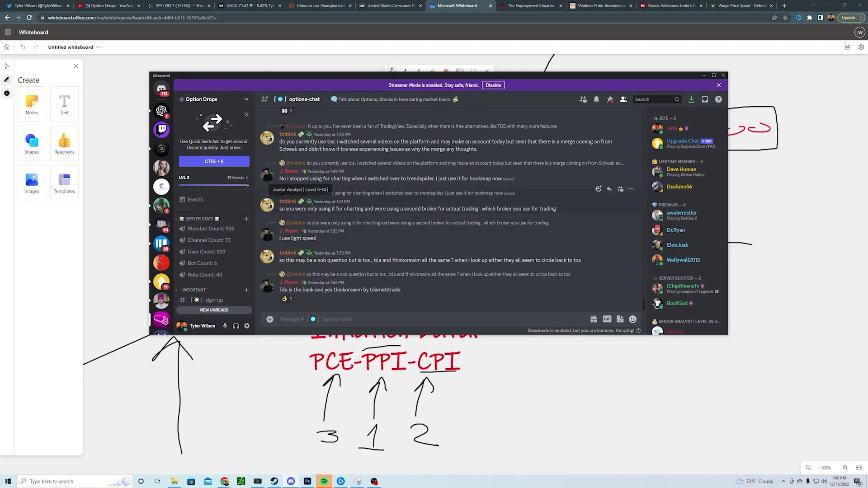
{"action": "scroll", "coordinate": [235, 251], "scroll_direction": "down", "scroll_amount": 2}
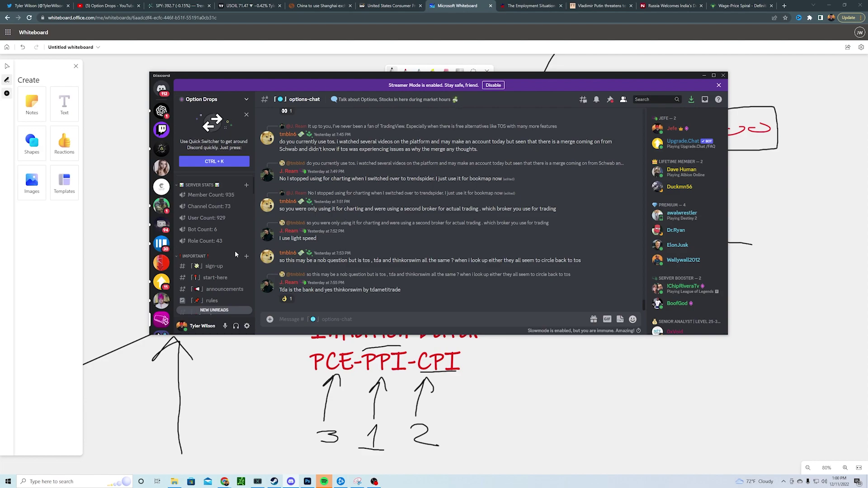
{"action": "scroll", "coordinate": [233, 250], "scroll_direction": "down", "scroll_amount": 5}
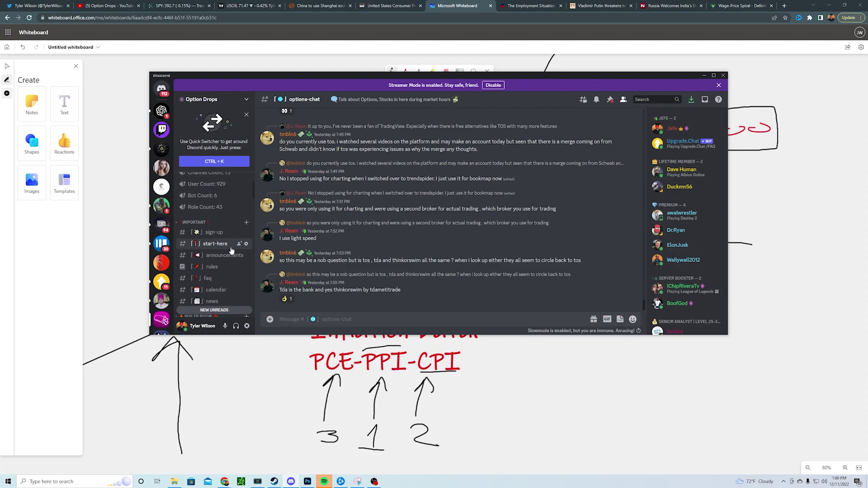
{"action": "scroll", "coordinate": [229, 247], "scroll_direction": "down", "scroll_amount": 1}
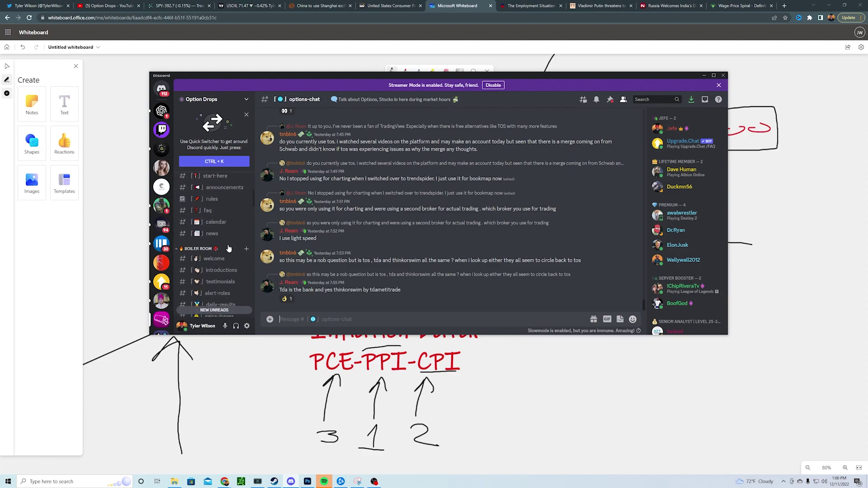
{"action": "scroll", "coordinate": [228, 248], "scroll_direction": "down", "scroll_amount": 3}
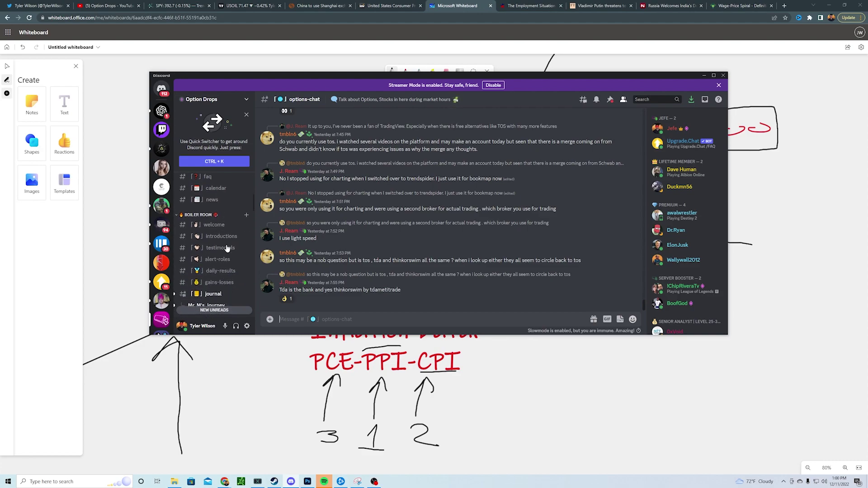
{"action": "scroll", "coordinate": [226, 249], "scroll_direction": "down", "scroll_amount": 5}
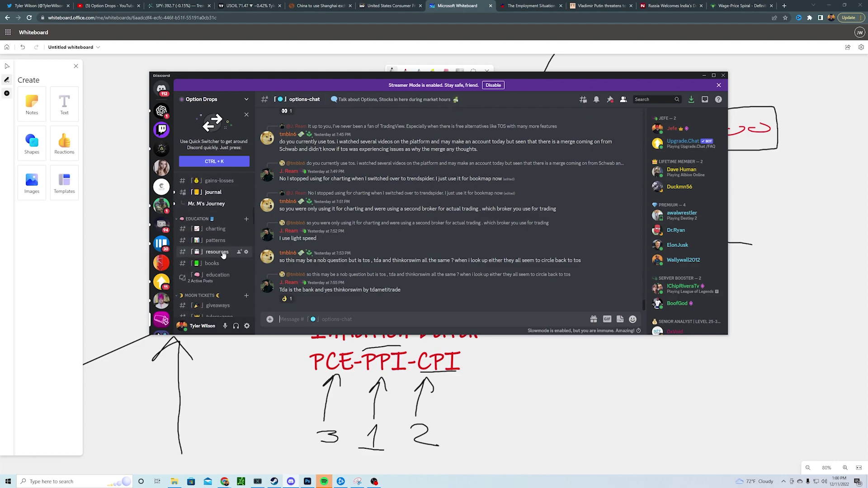
{"action": "scroll", "coordinate": [224, 256], "scroll_direction": "down", "scroll_amount": 6}
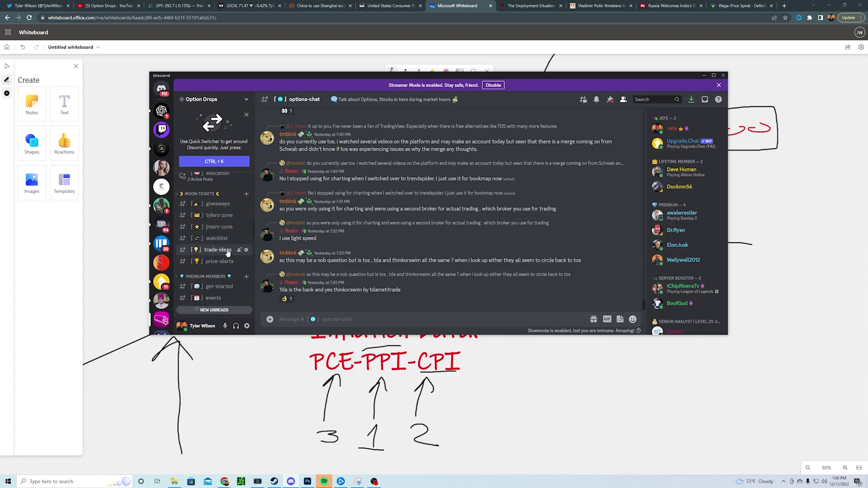
{"action": "mouse_move", "coordinate": [320, 75]}
{"action": "left_mouse_down"}
{"action": "mouse_move", "coordinate": [374, 119]}
{"action": "mouse_move", "coordinate": [361, 157]}
{"action": "mouse_move", "coordinate": [380, 168]}
{"action": "mouse_move", "coordinate": [350, 216]}
{"action": "left_mouse_up"}
{"action": "left_click", "coordinate": [308, 52]}
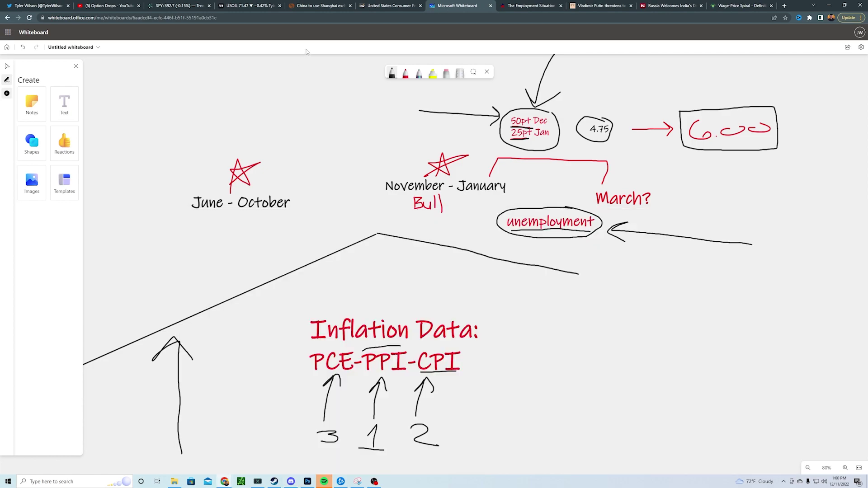